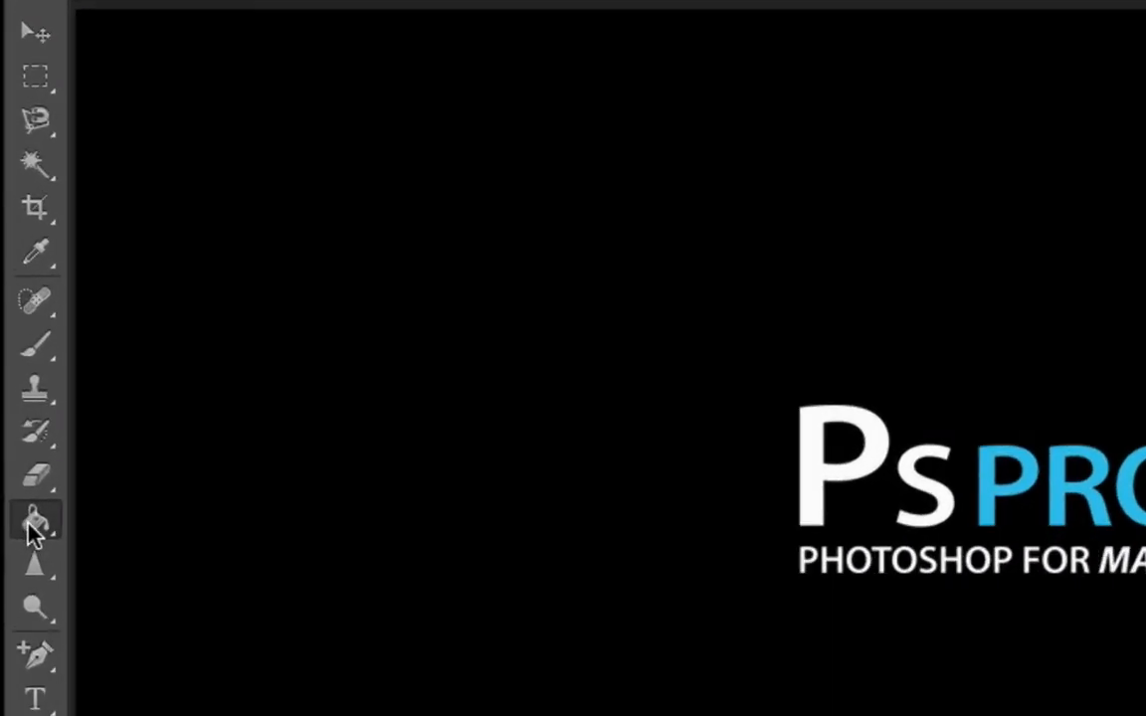
Set the foreground colour to red #da0808 and fill Layer 6 with it using the Paint Bucket tool.
left_click(19, 335)
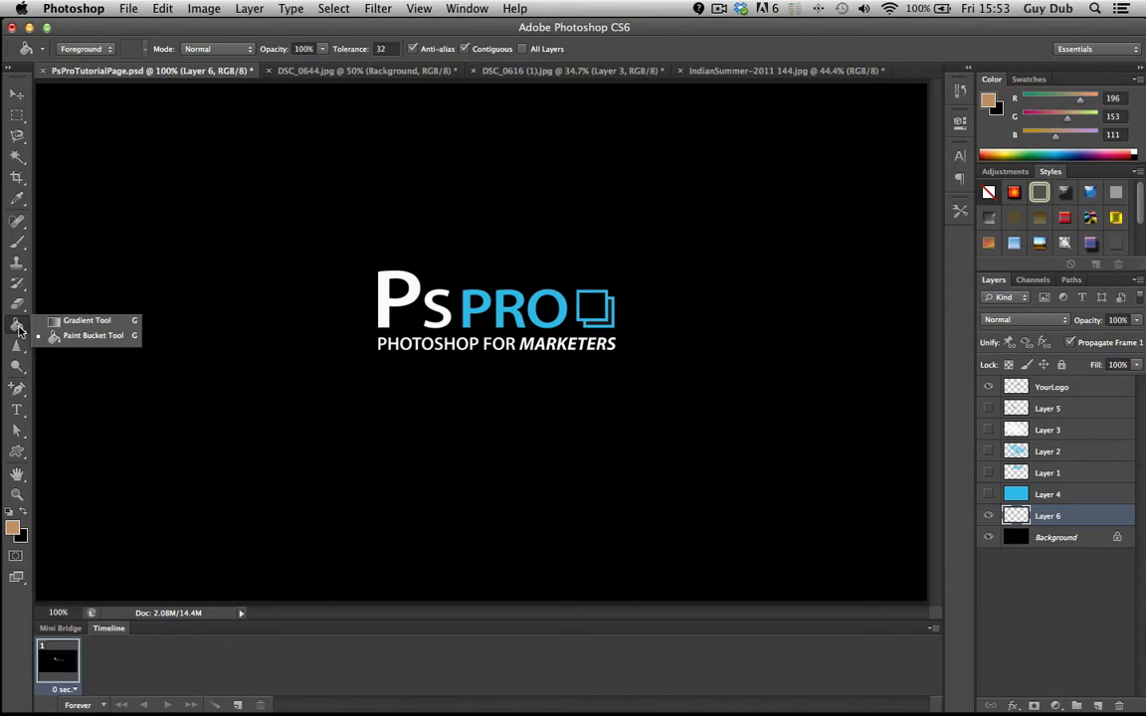
left_click(69, 336)
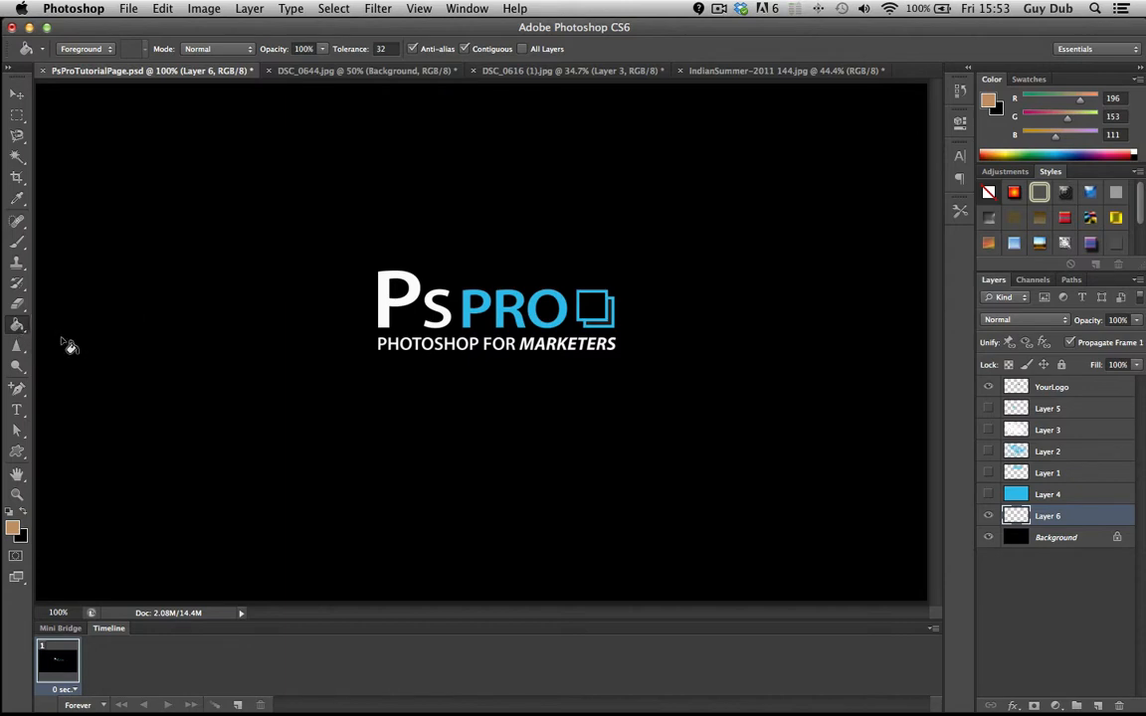
left_click(11, 529)
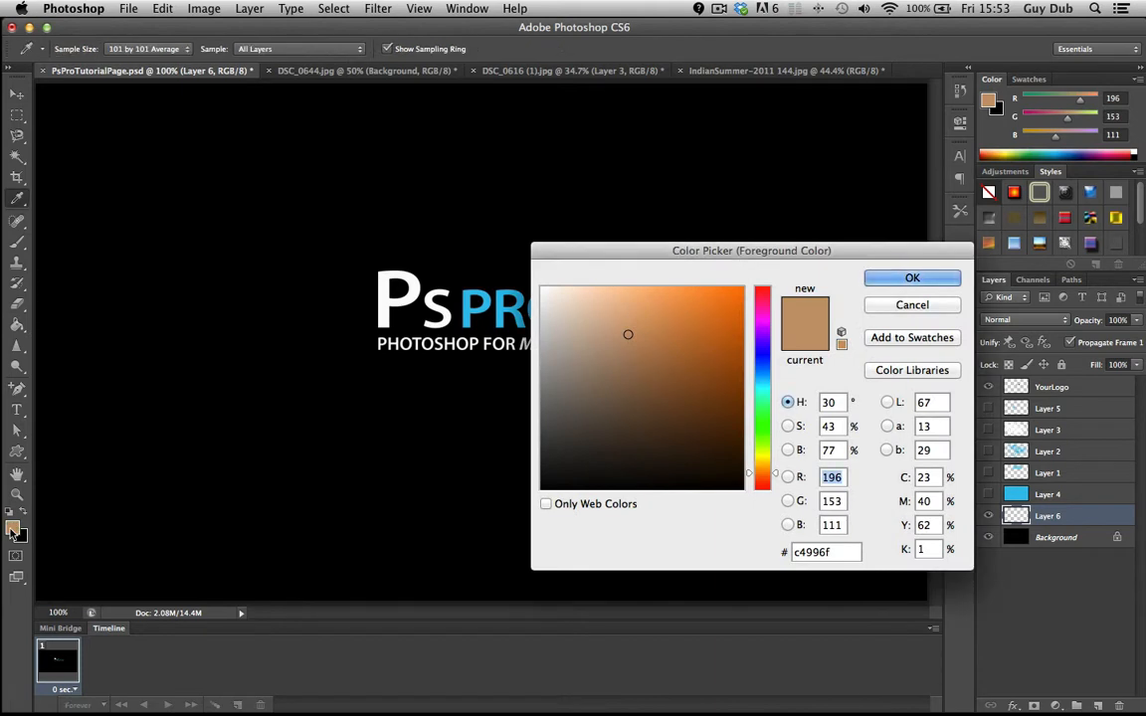
left_click(707, 400)
left_click(708, 321)
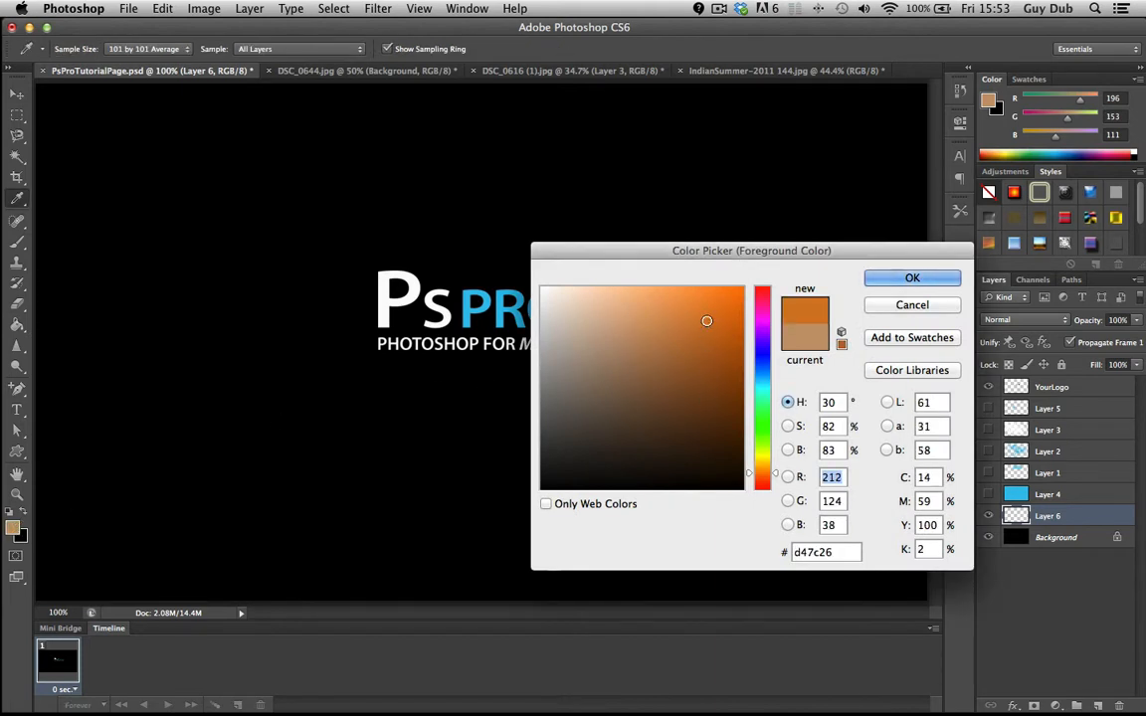
left_click(720, 392)
left_click_drag(763, 344, 763, 287)
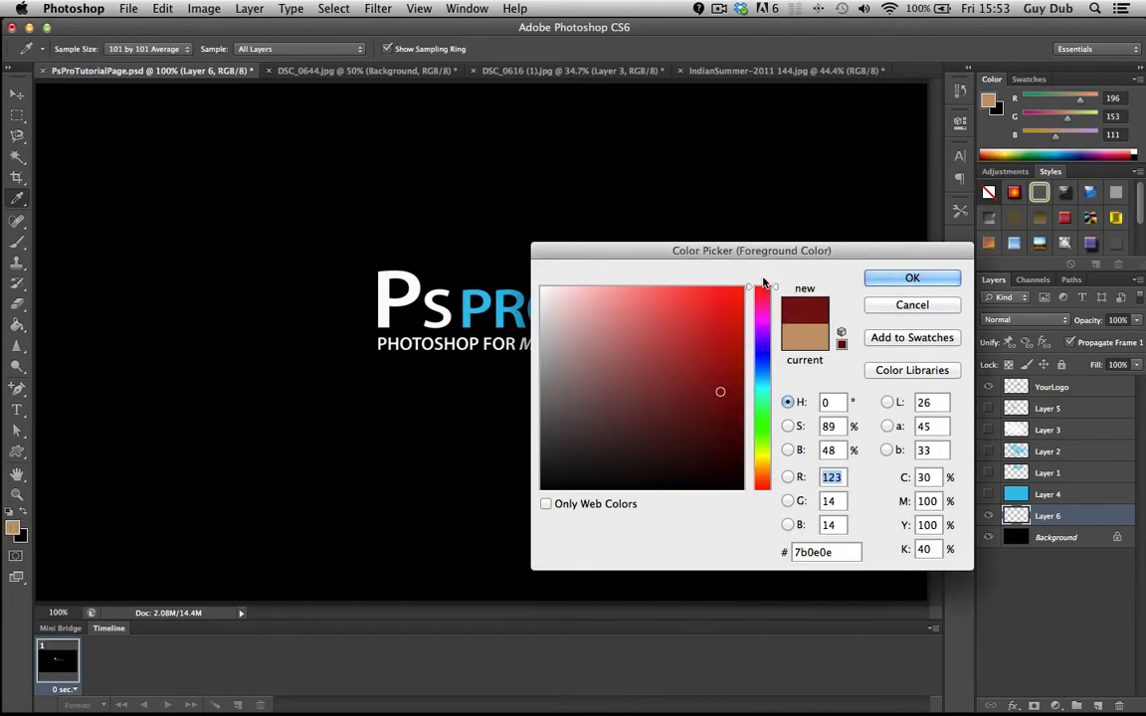
left_click(719, 302)
left_click(735, 317)
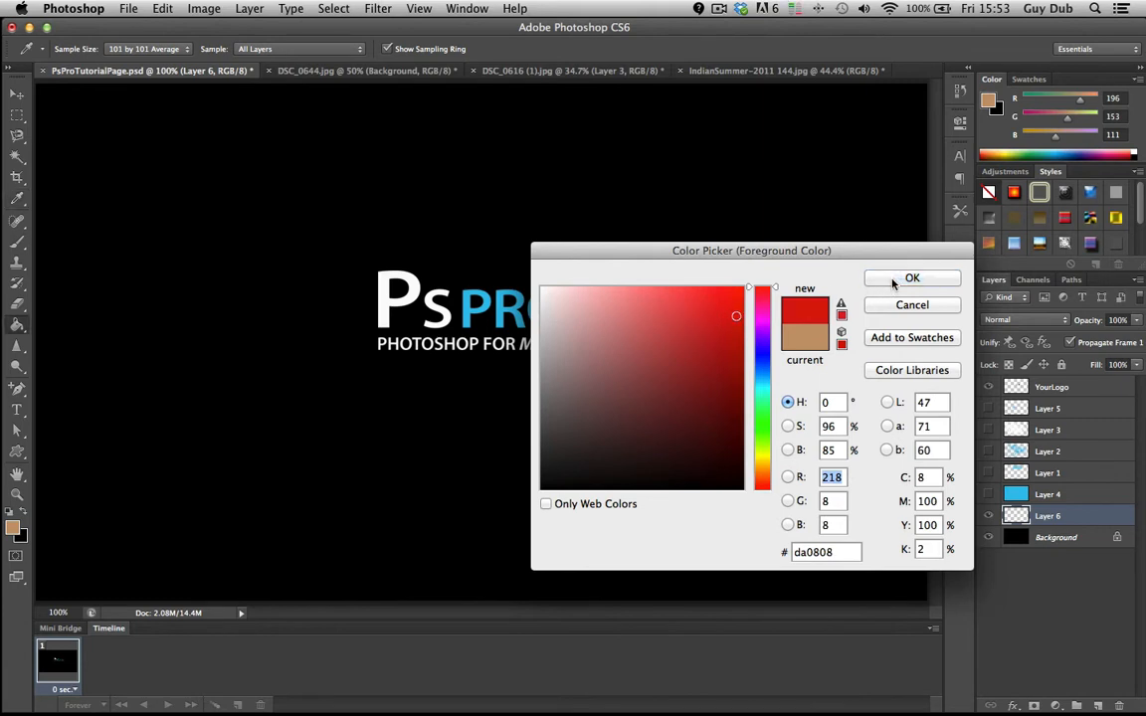
left_click(900, 277)
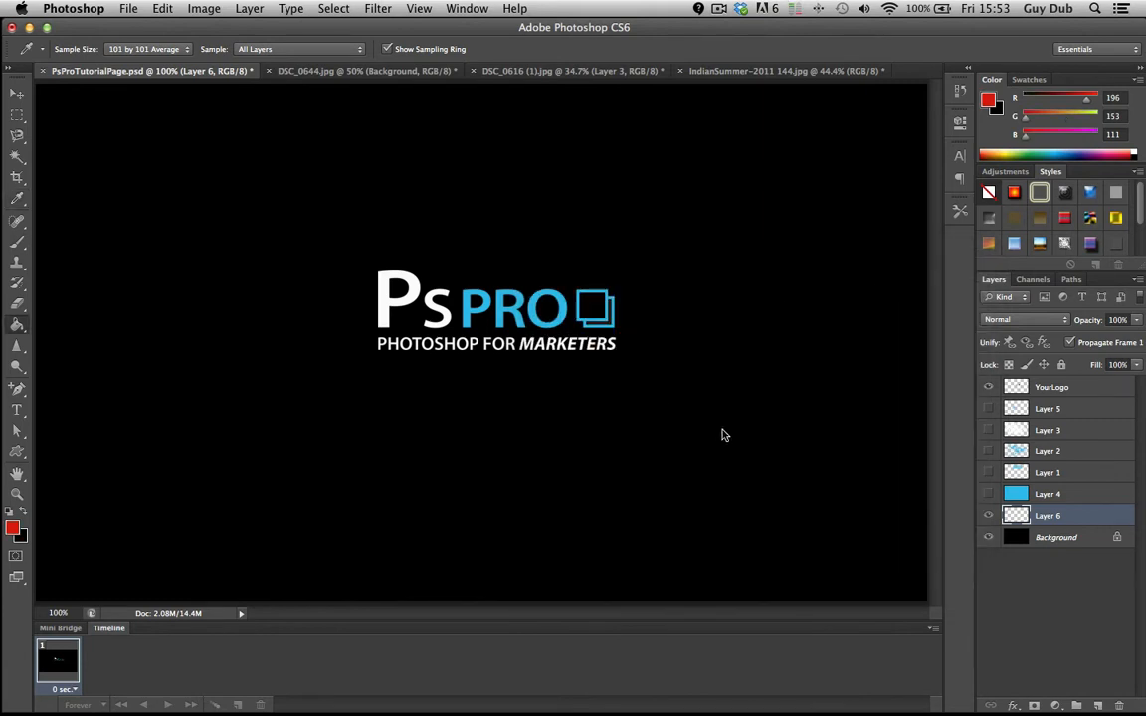
key("g")
left_click(239, 289)
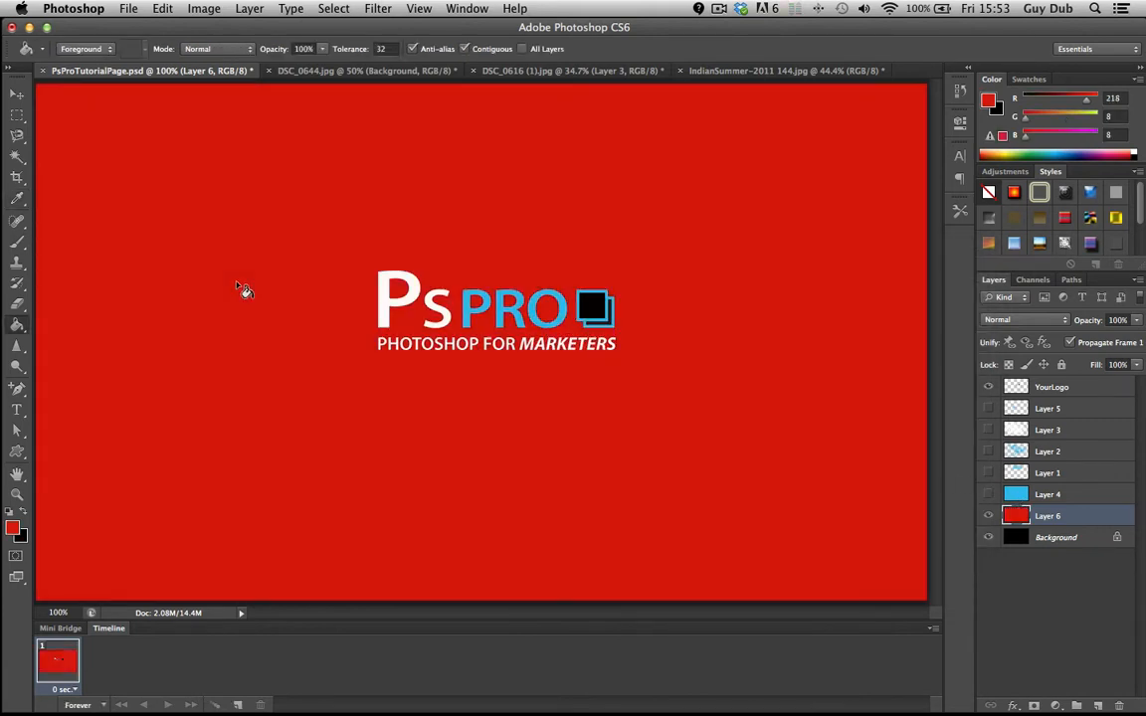
Change the foreground colour to dark green #24590d and fill Layer 6 with it.
left_click(16, 534)
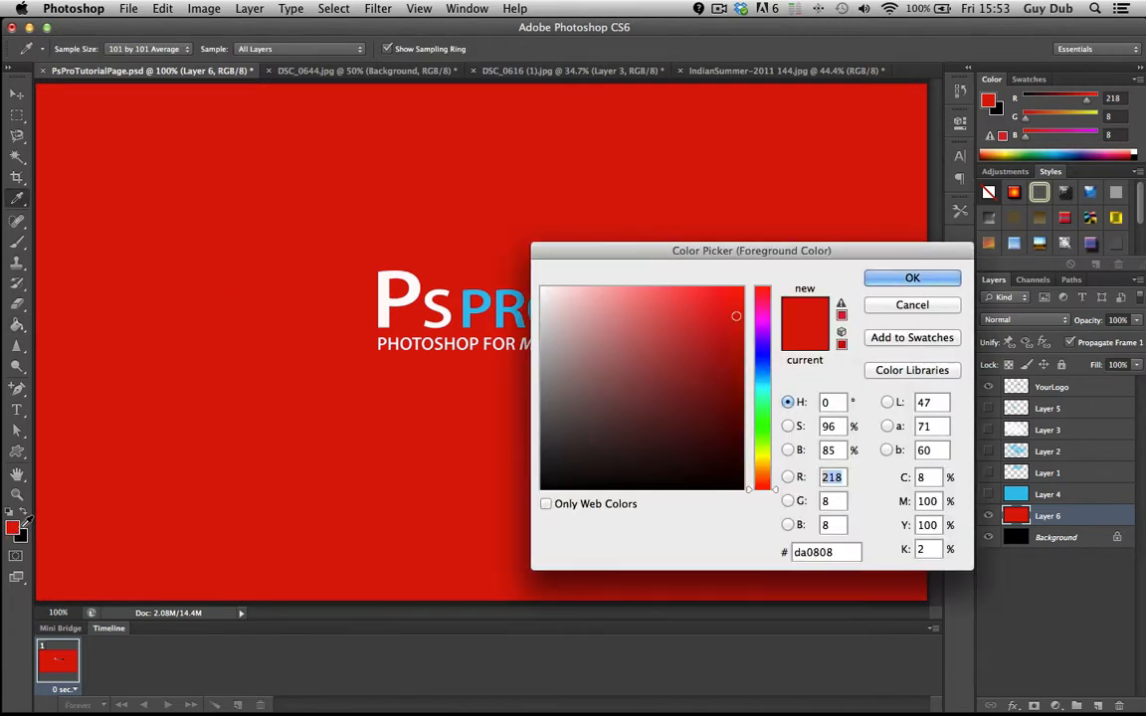
left_click(760, 432)
left_click(712, 419)
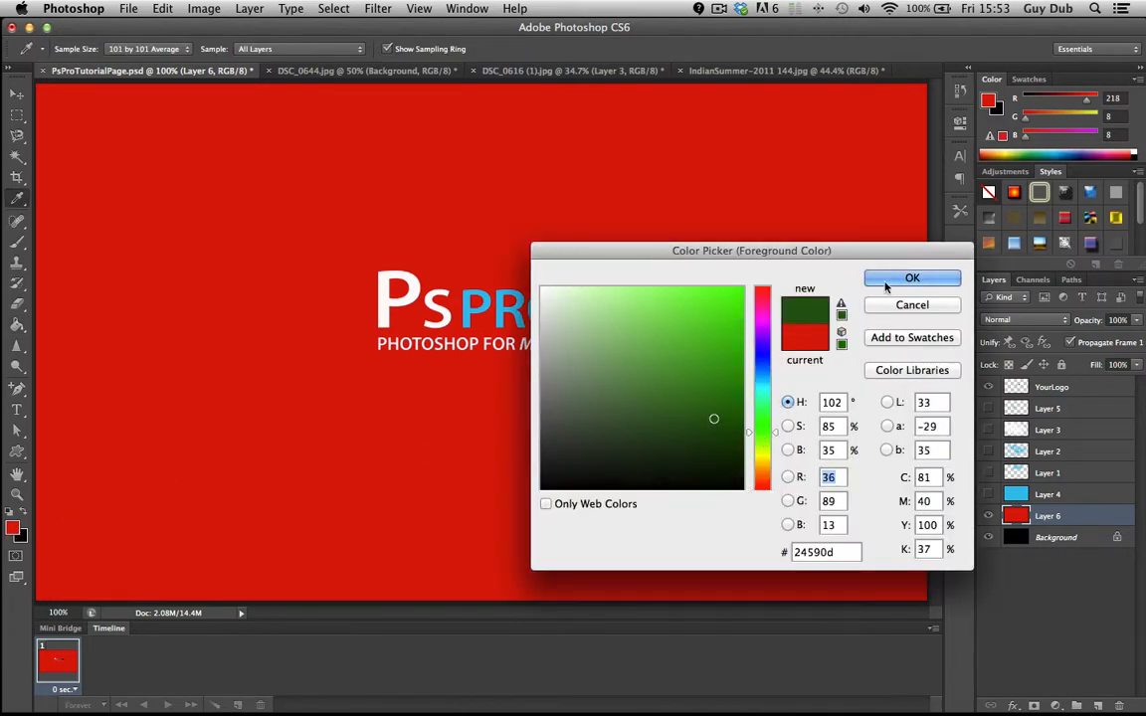
left_click(912, 278)
left_click(758, 217)
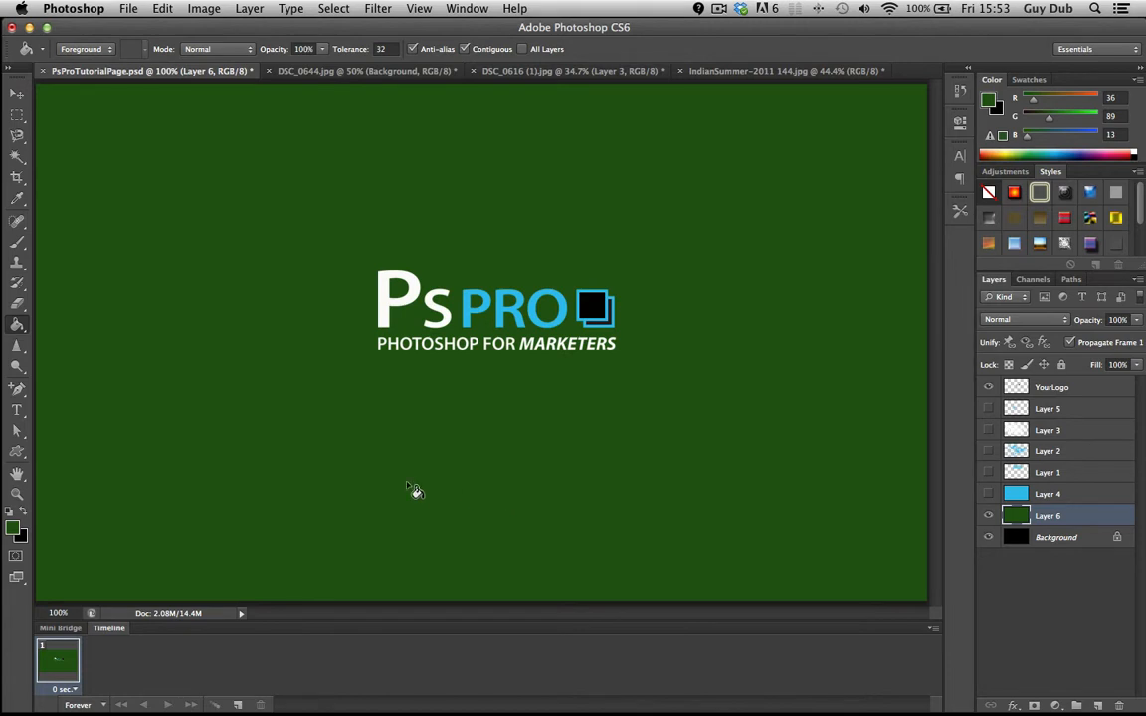
Change the foreground colour to black and fill the whole of Layer 6 with it.
left_click(14, 529)
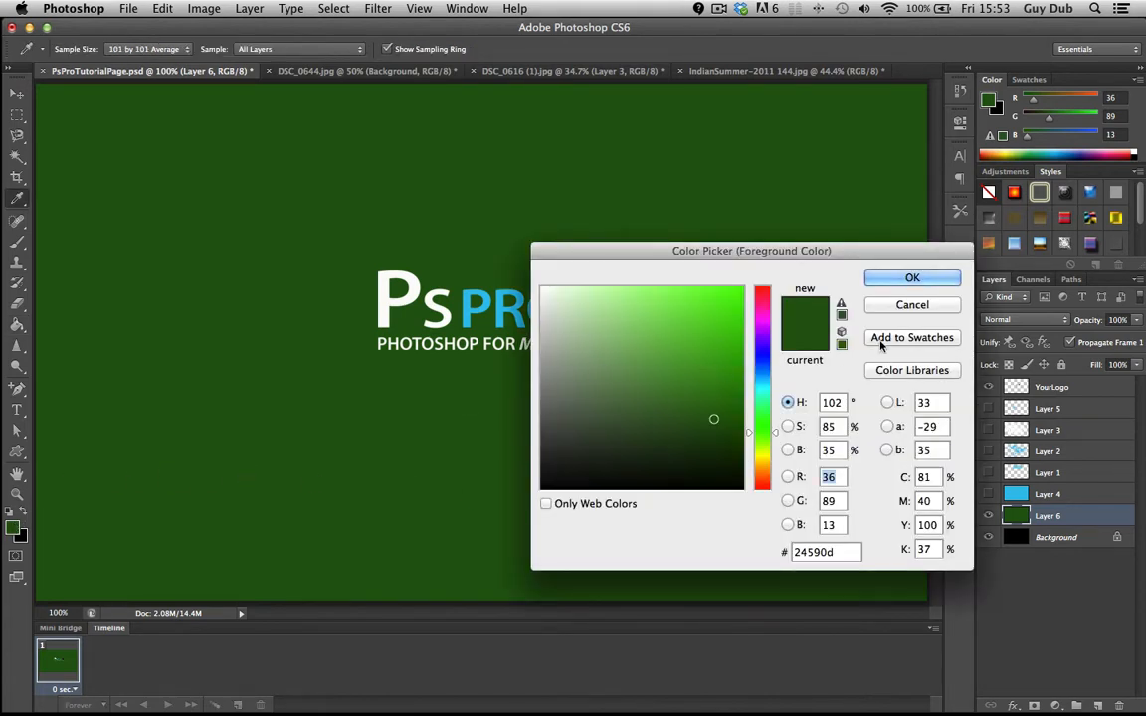
left_click(544, 488)
left_click(878, 279)
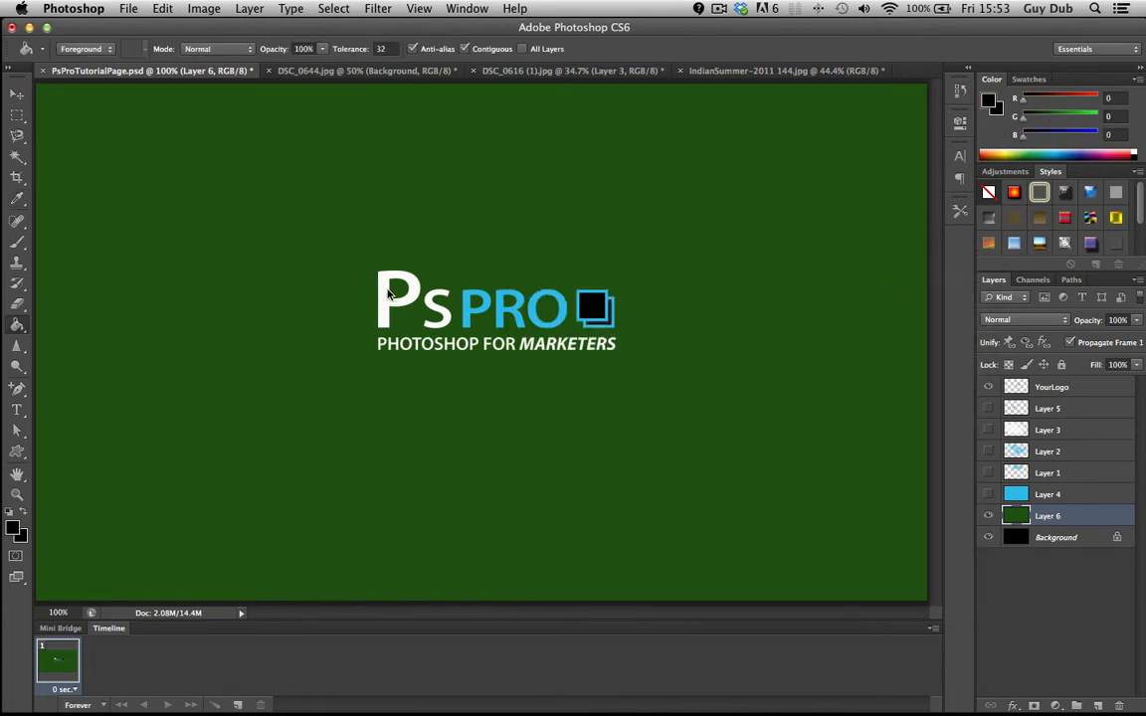
left_click(206, 279)
Select an upright rectangular area beside the logo on Layer 6 and fill it with bright blue (RGB 0, 190, 247).
left_click(17, 115)
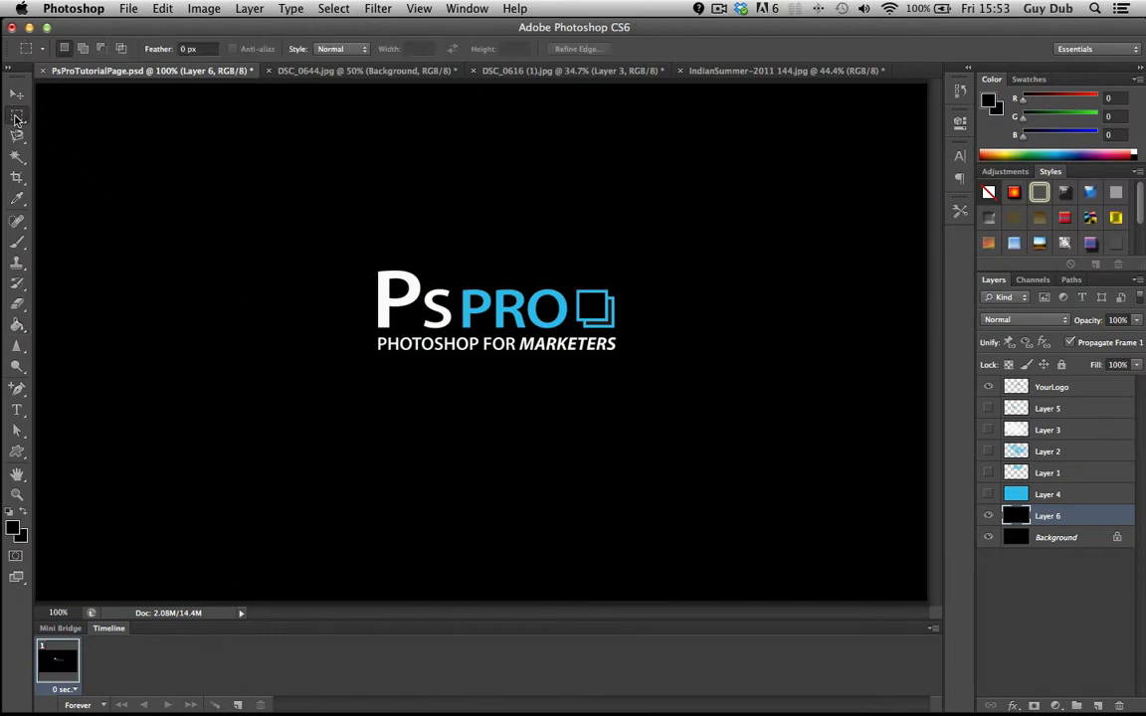
left_click_drag(114, 208, 281, 409)
left_click(179, 334)
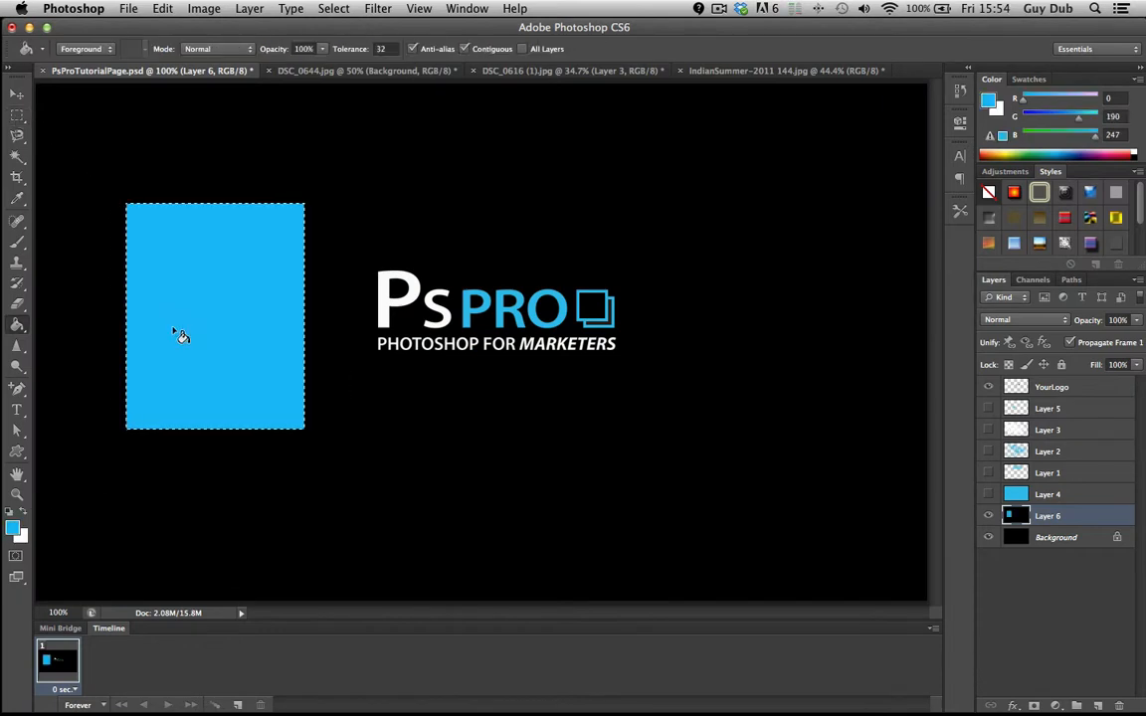
Hide Layer 6, add a new empty layer directly above the Background, and clear the rectangular selection.
left_click(988, 515)
left_click(1022, 538)
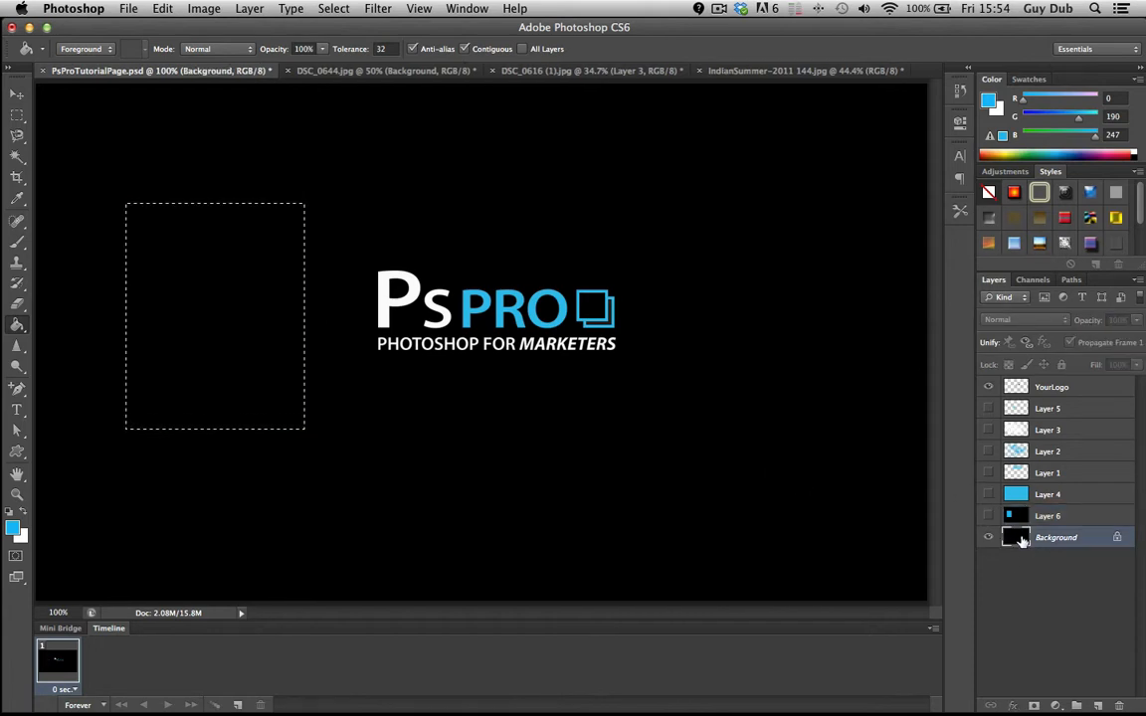
left_click(1097, 705)
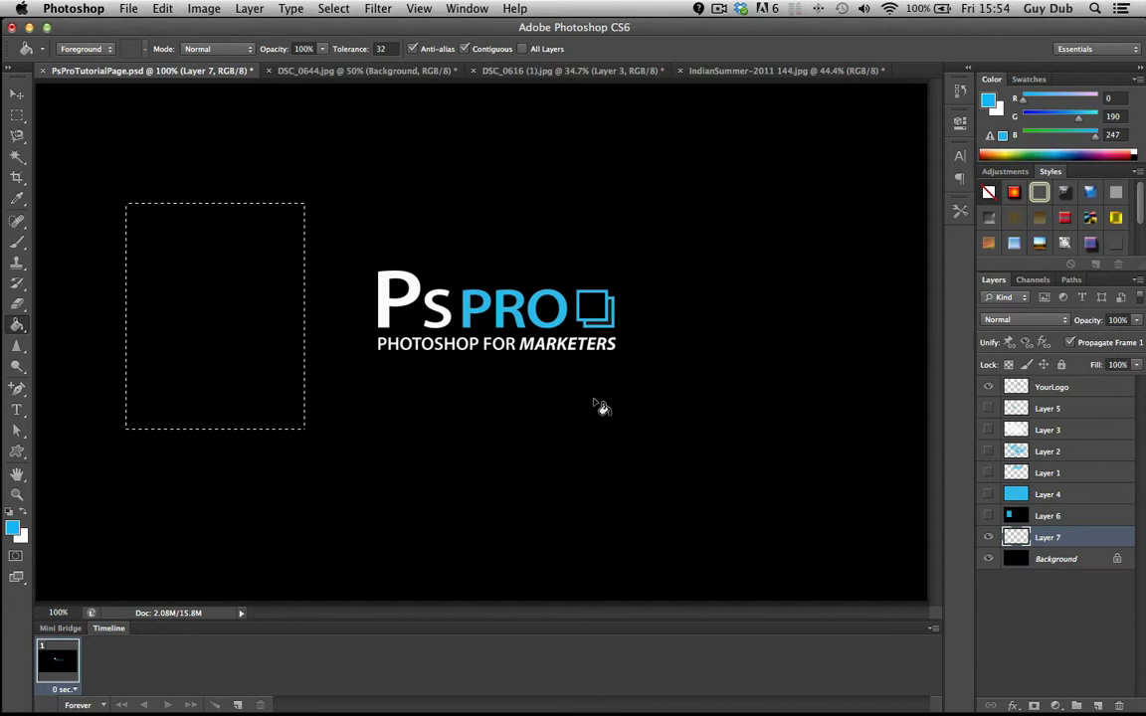
left_click(17, 114)
left_click(146, 144)
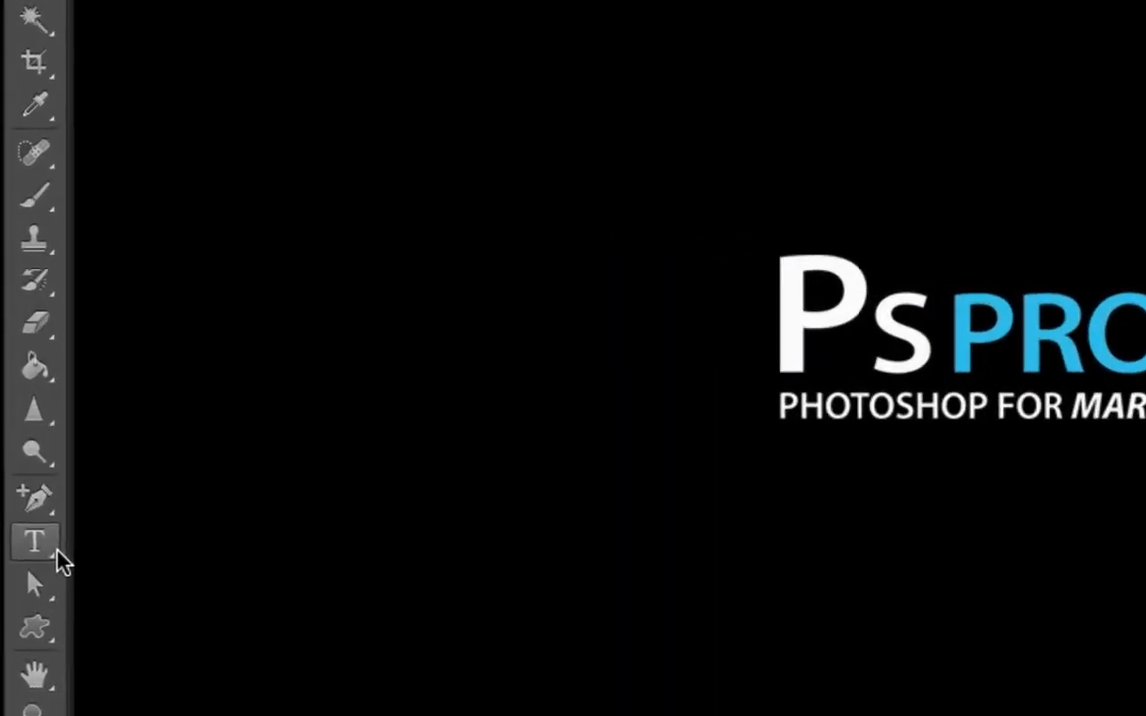
Draw a diagonal blue-to-white linear gradient on the new layer with the Gradient tool, from lower left to upper right.
left_click(18, 328)
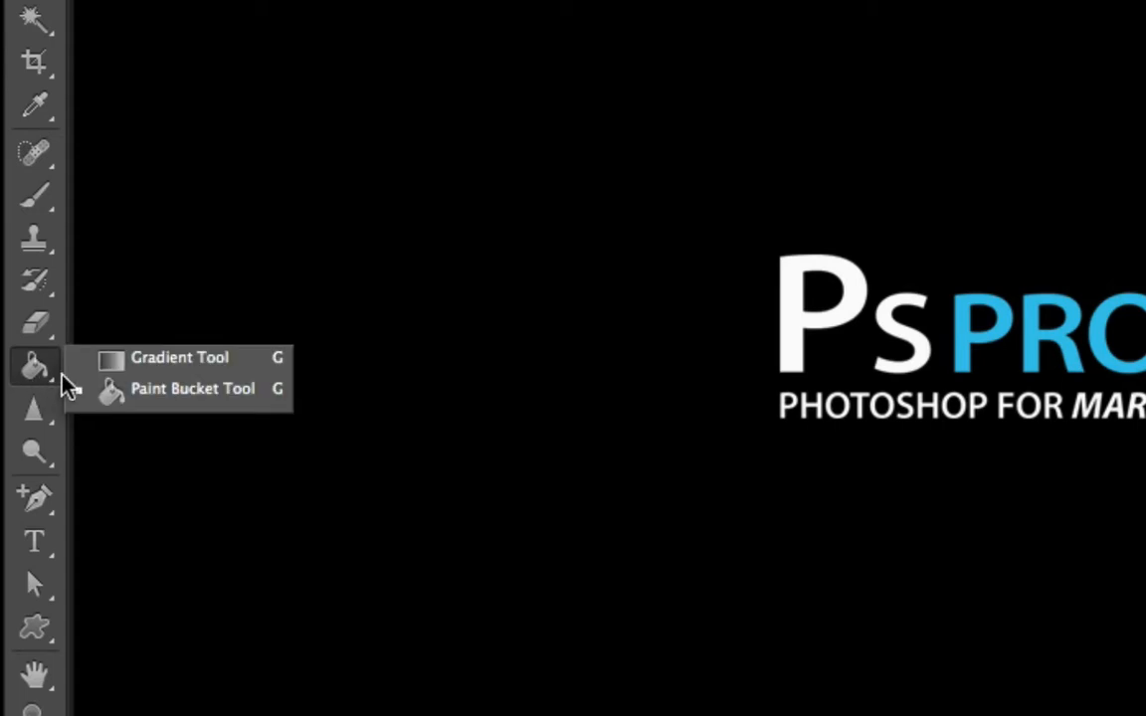
left_click(162, 366)
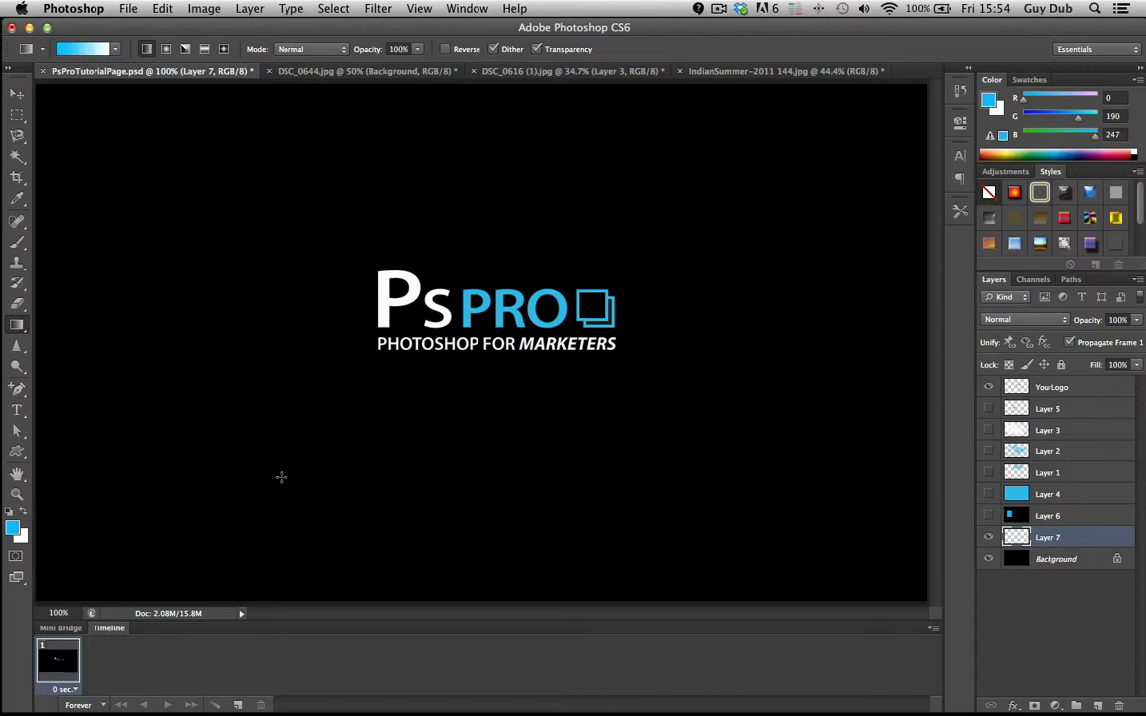
left_click_drag(187, 471, 605, 163)
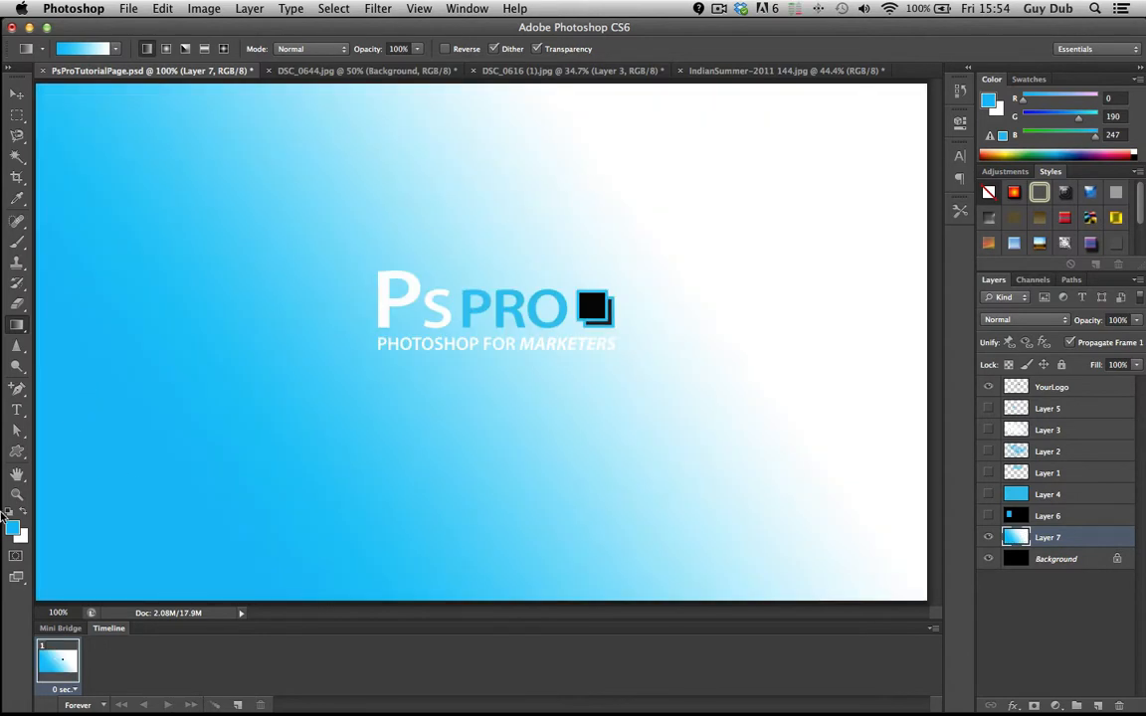
Set the background colour to near-black #090909.
left_click(20, 535)
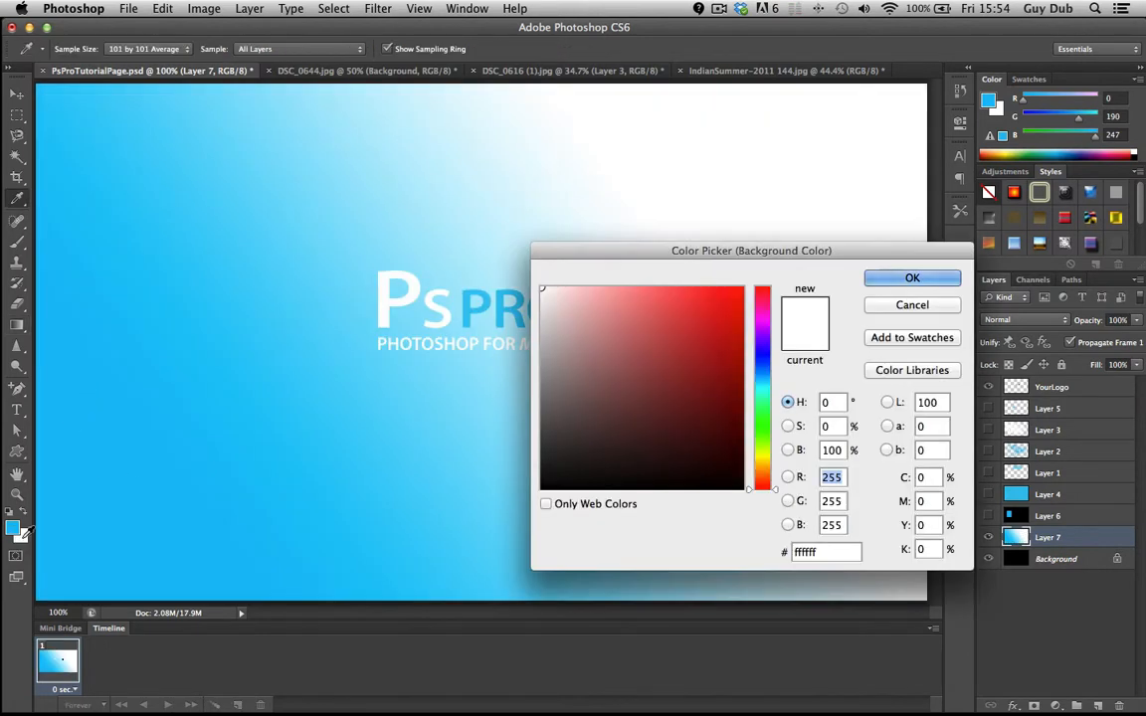
left_click_drag(716, 435, 542, 483)
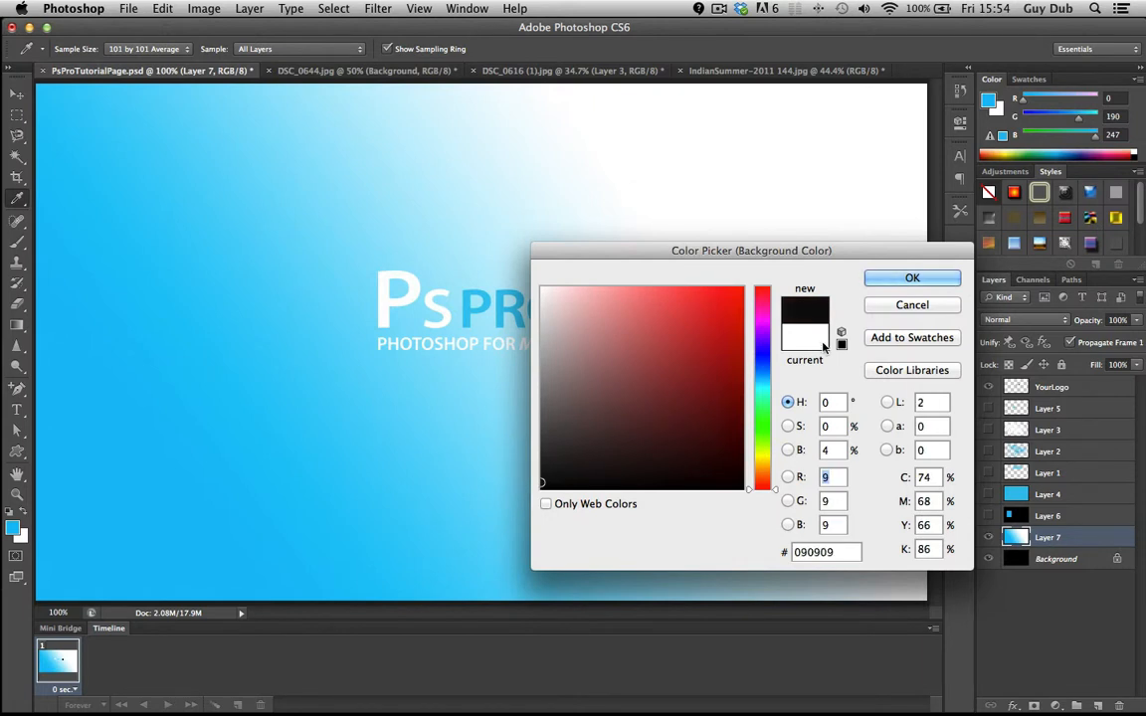
left_click(911, 279)
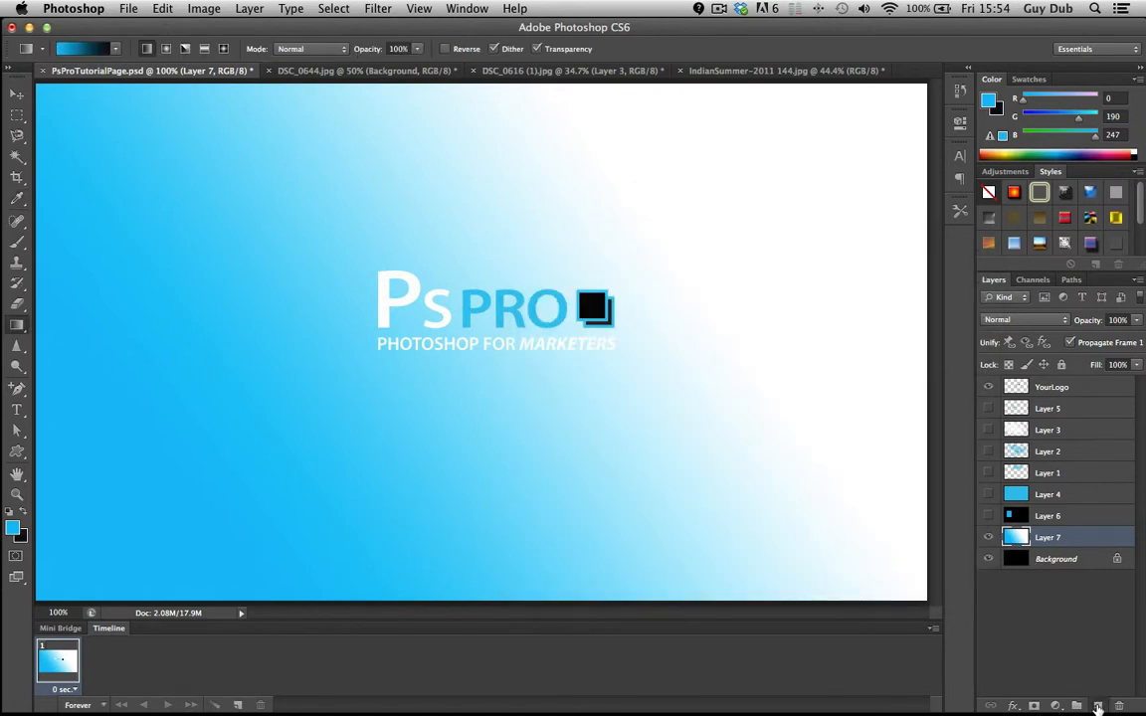
Add a layer above Layer 7 and draw blue-to-black linear gradients across it in several directions, finishing with a vertical one, blue above black.
left_click(1099, 704)
left_click_drag(684, 451, 322, 211)
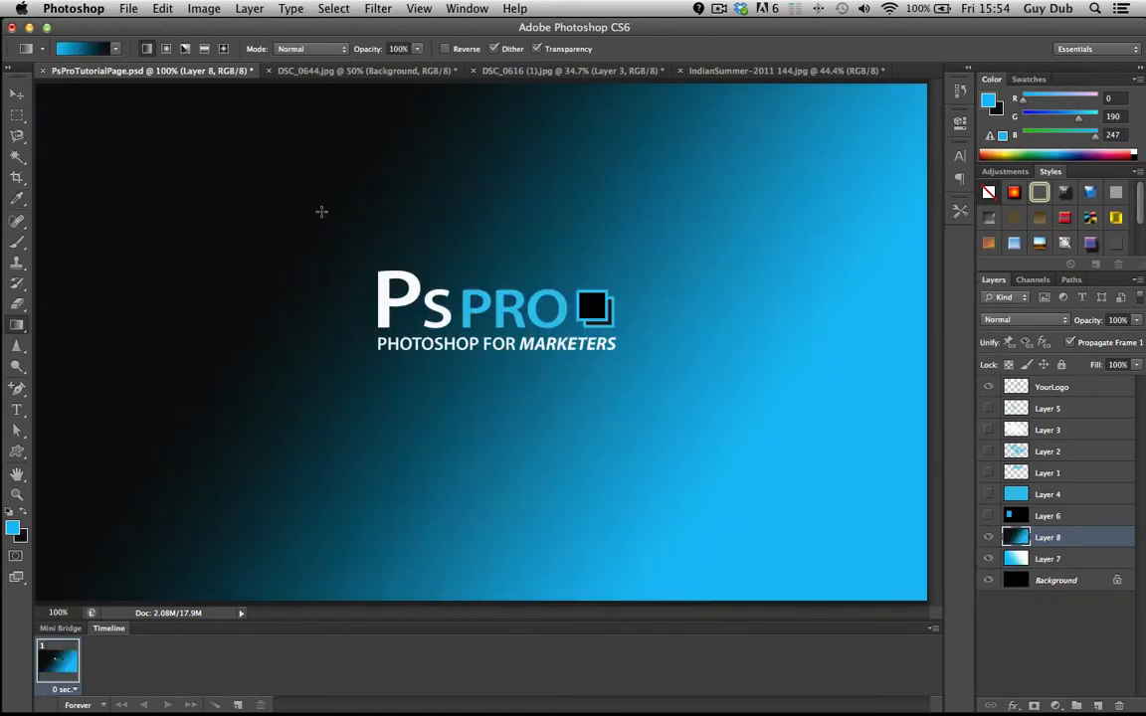
left_click_drag(189, 318, 654, 325)
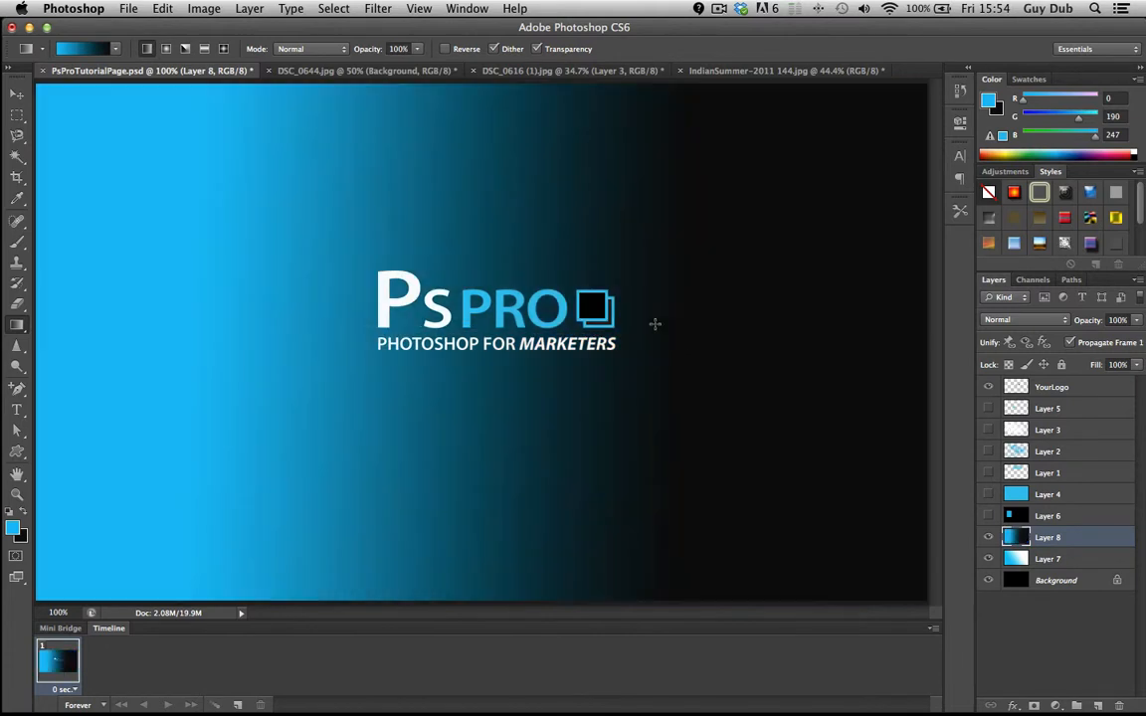
left_click_drag(557, 197, 513, 418)
left_click_drag(146, 529, 582, 199)
left_click_drag(676, 423, 356, 186)
left_click_drag(422, 115, 422, 584)
left_click_drag(506, 314, 508, 315)
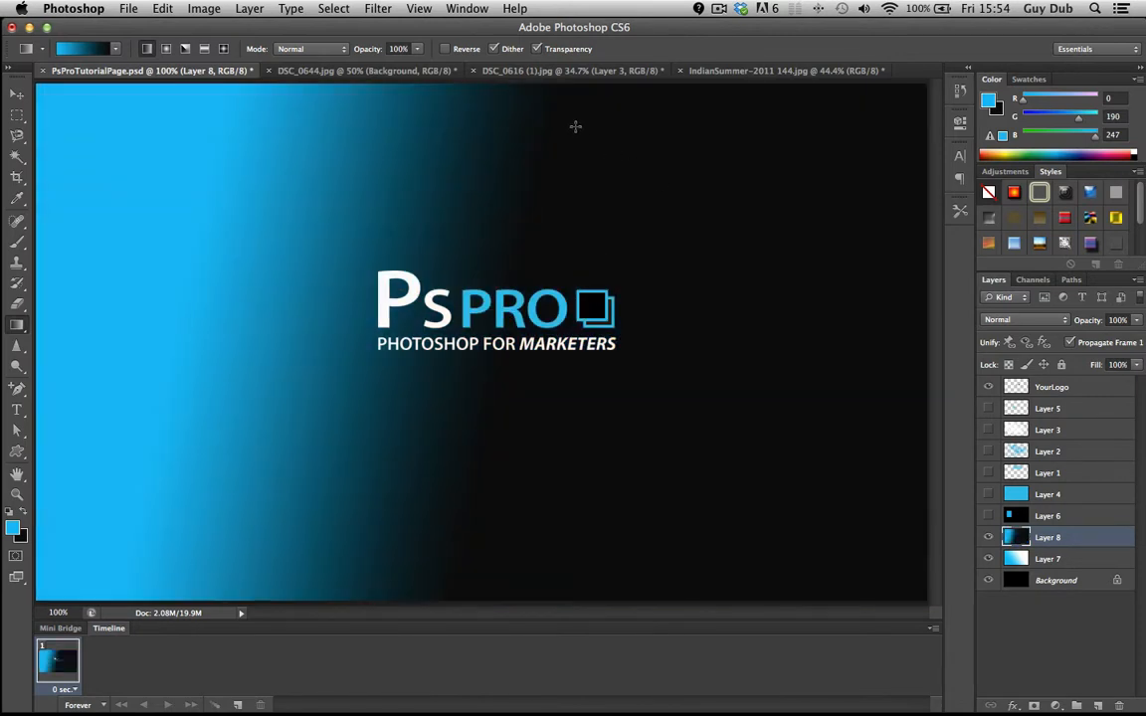
left_click_drag(575, 127, 559, 509)
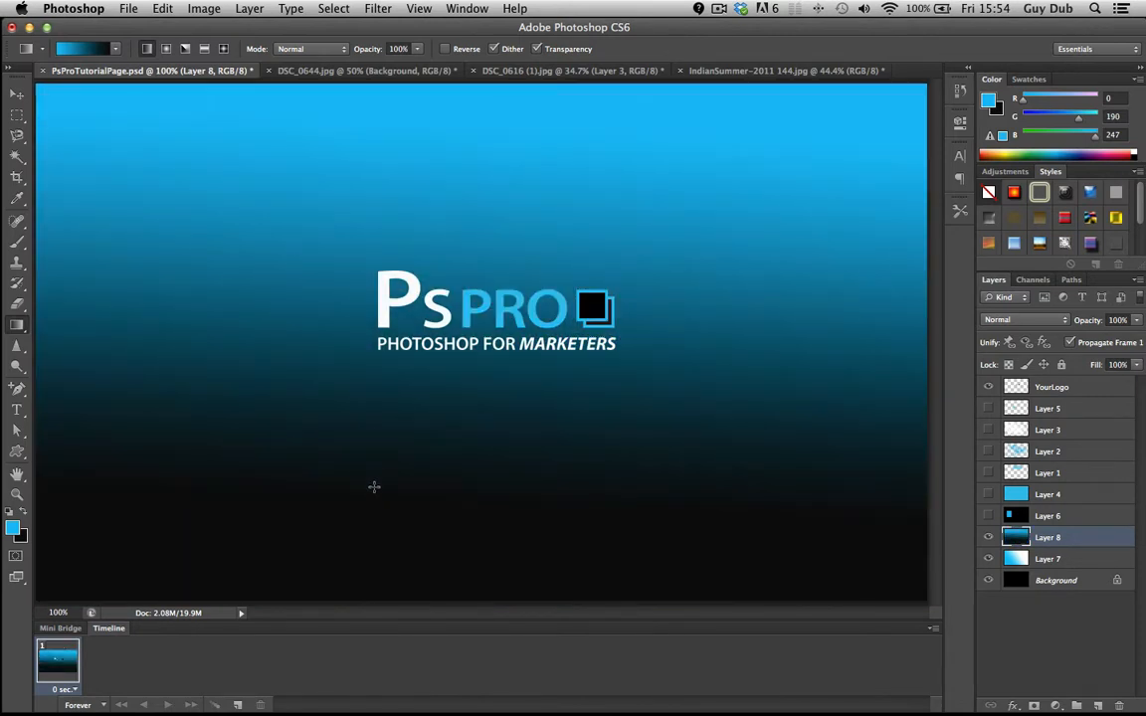
left_click_drag(374, 486, 399, 164)
left_click_drag(265, 302, 793, 316)
left_click_drag(475, 320, 477, 321)
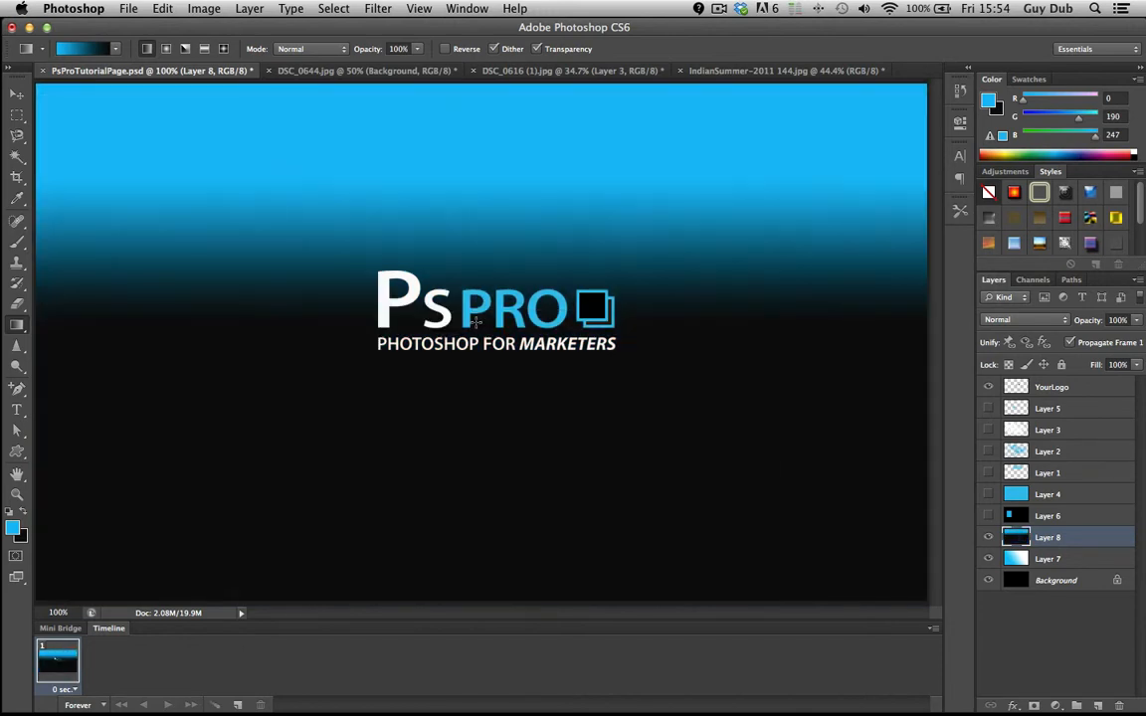
Choose the yellow, violet, orange and blue gradient preset and draw it on Layer 8 horizontally and diagonally.
left_click(115, 49)
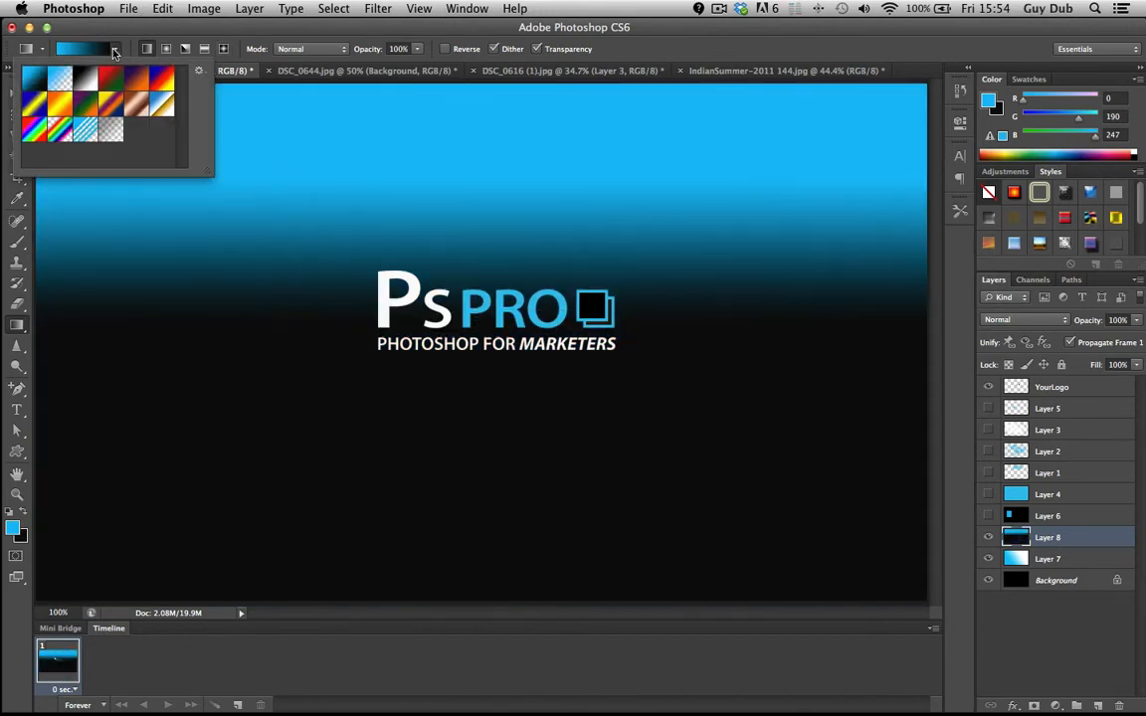
left_click(107, 104)
left_click(237, 270)
left_click_drag(238, 270, 691, 277)
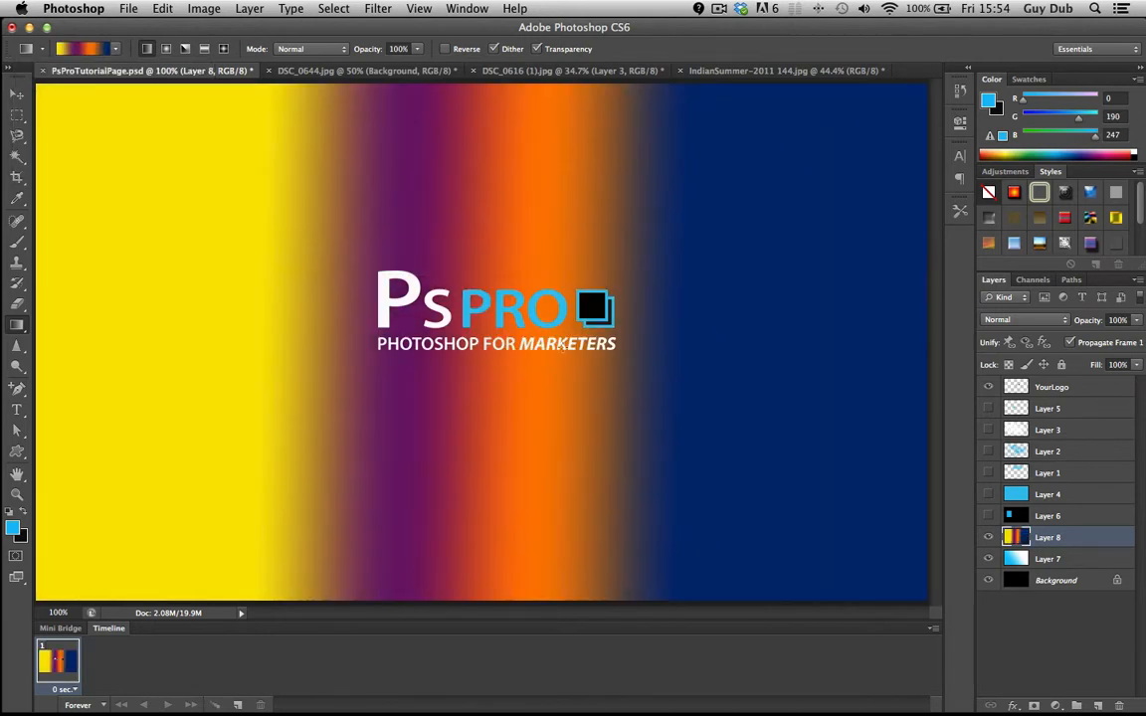
left_click_drag(567, 250, 407, 404)
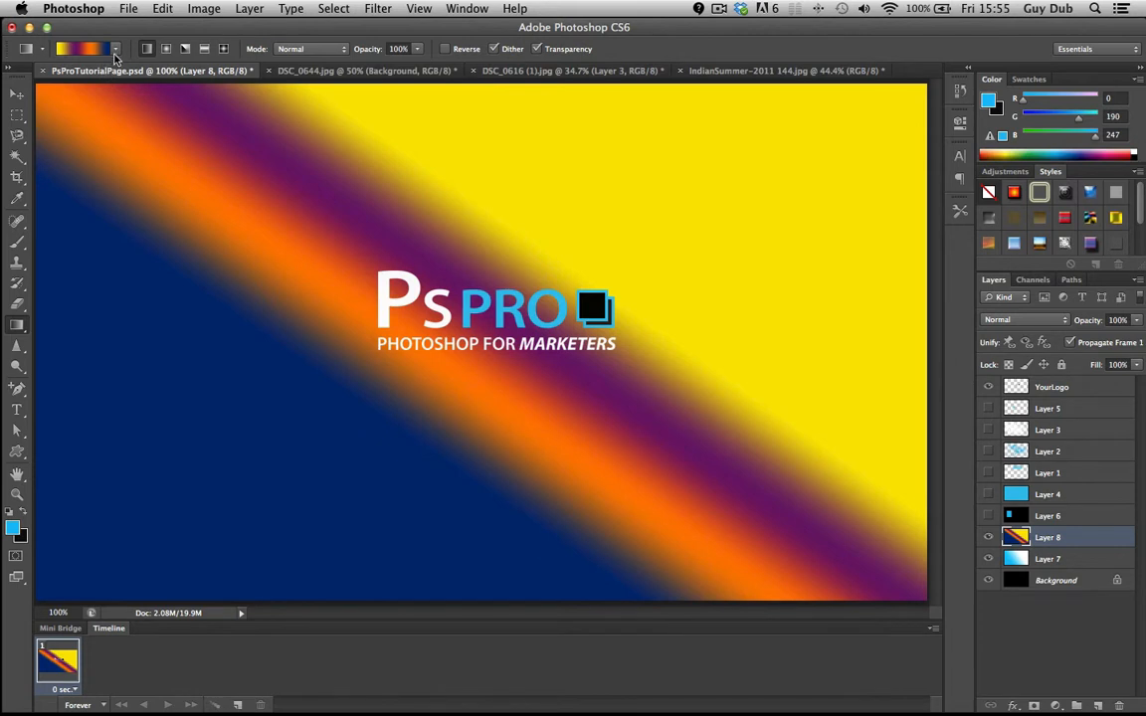
Choose the red-to-green gradient preset and draw it across Layer 8 at a slight upward angle, red at the left.
left_click(116, 49)
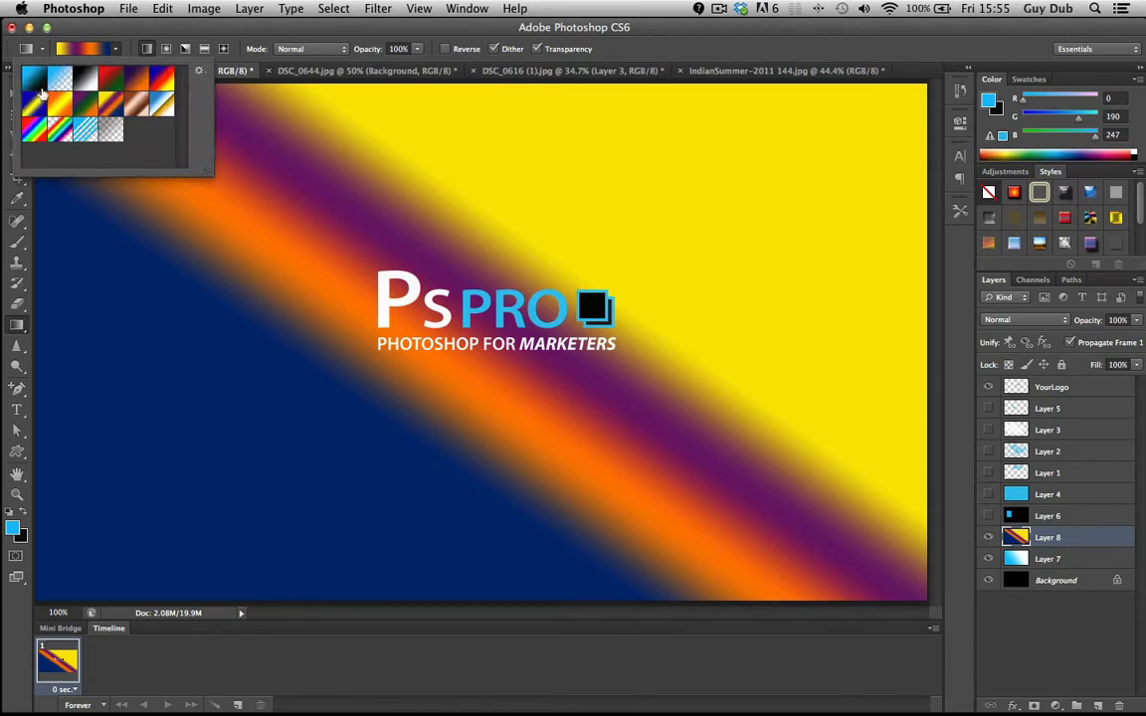
left_click(103, 79)
left_click_drag(210, 322, 491, 225)
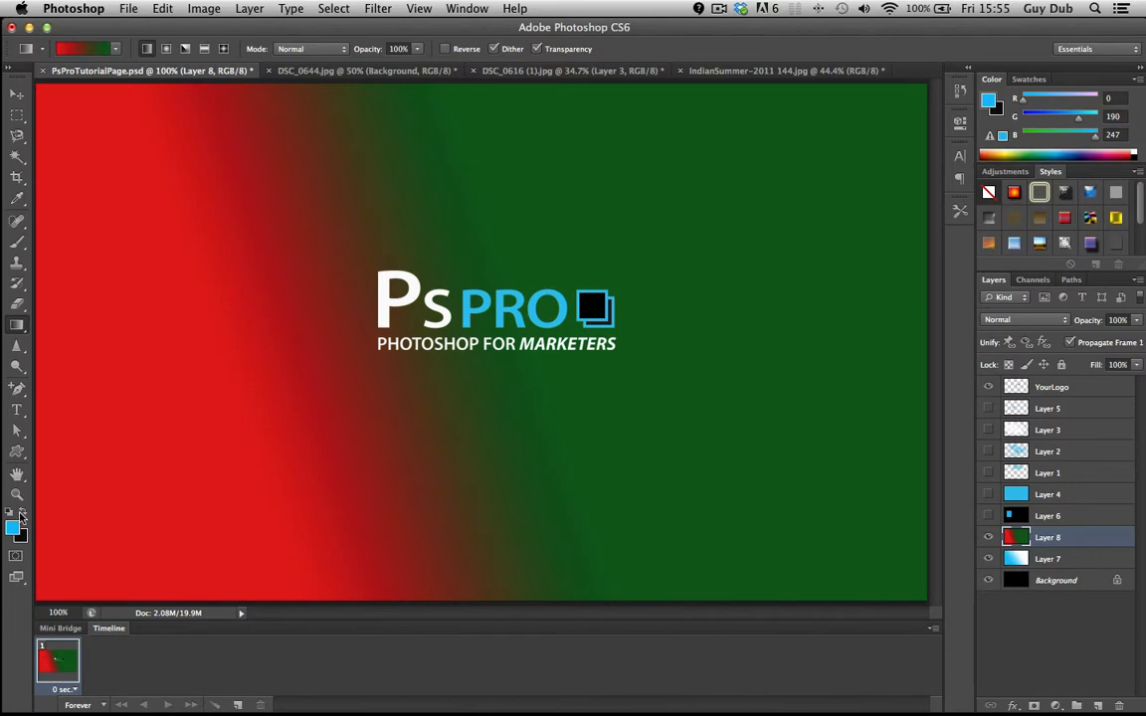
Choose the Foreground to Background gradient preset with foreground blue #00bef7 and draw it across Layer 8 at an upward angle, blue at the left.
left_click(117, 49)
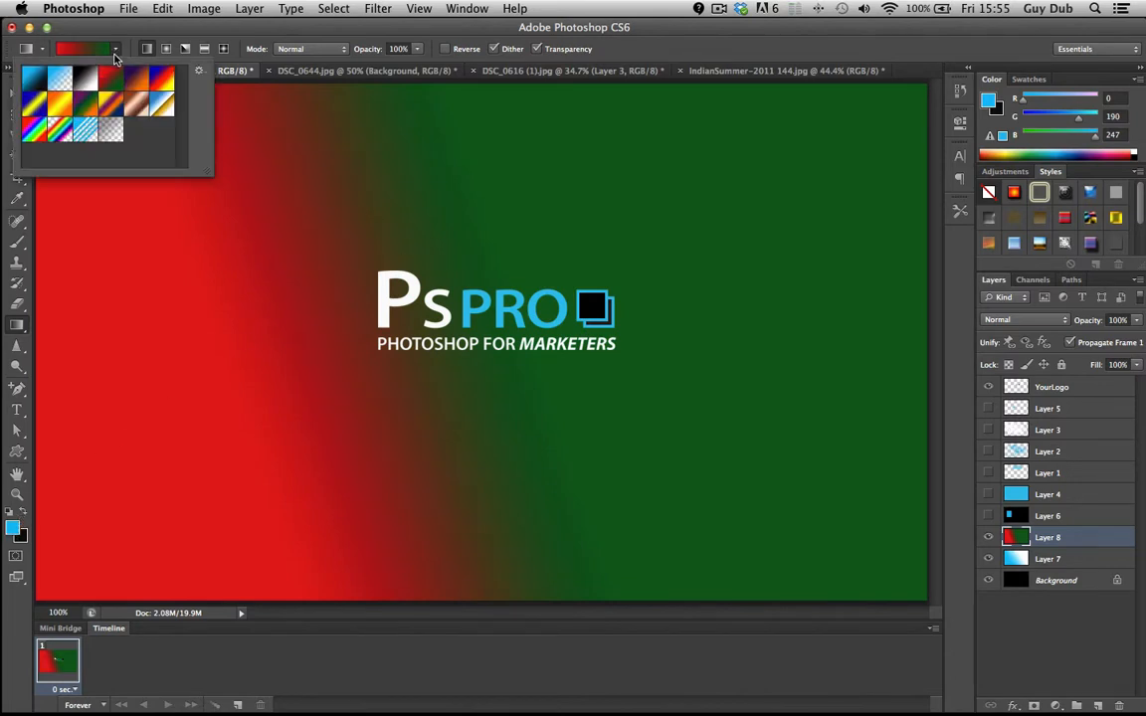
left_click(34, 77)
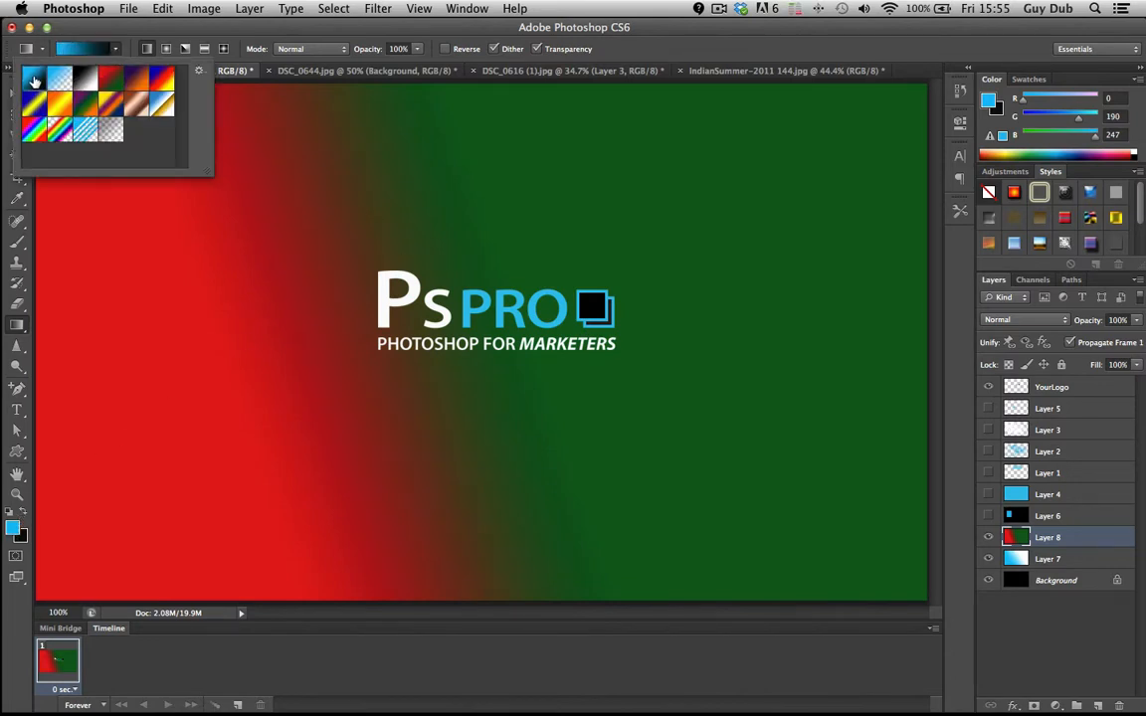
left_click(13, 527)
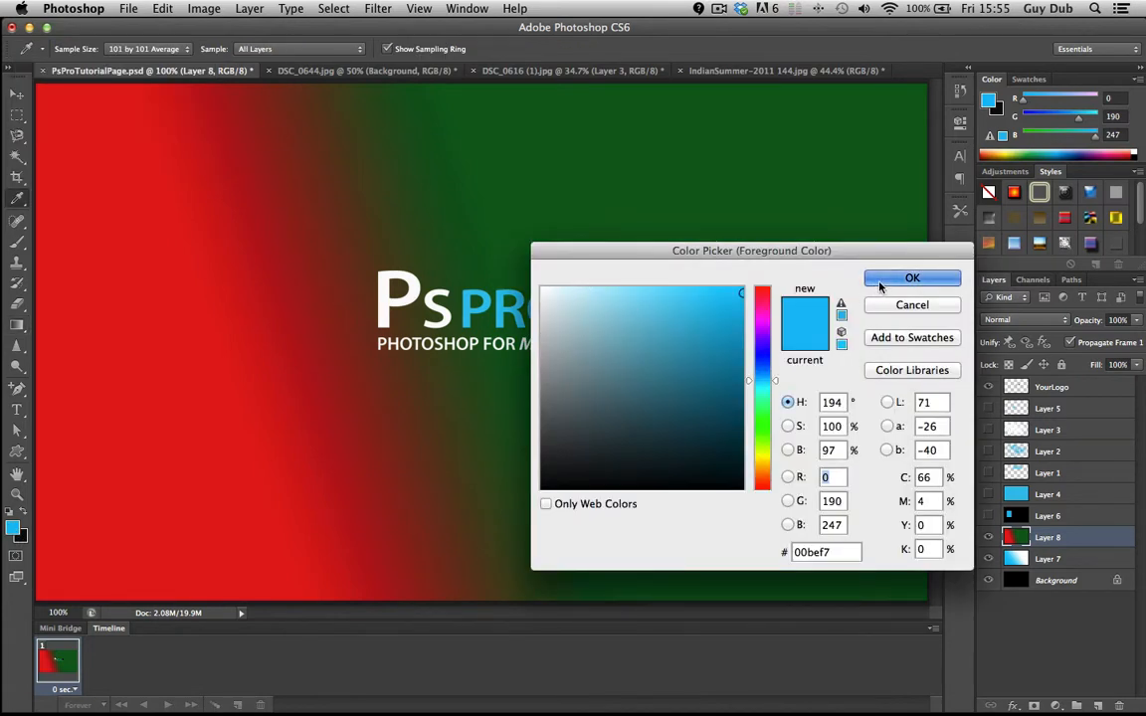
left_click(913, 277)
left_click_drag(159, 428, 656, 264)
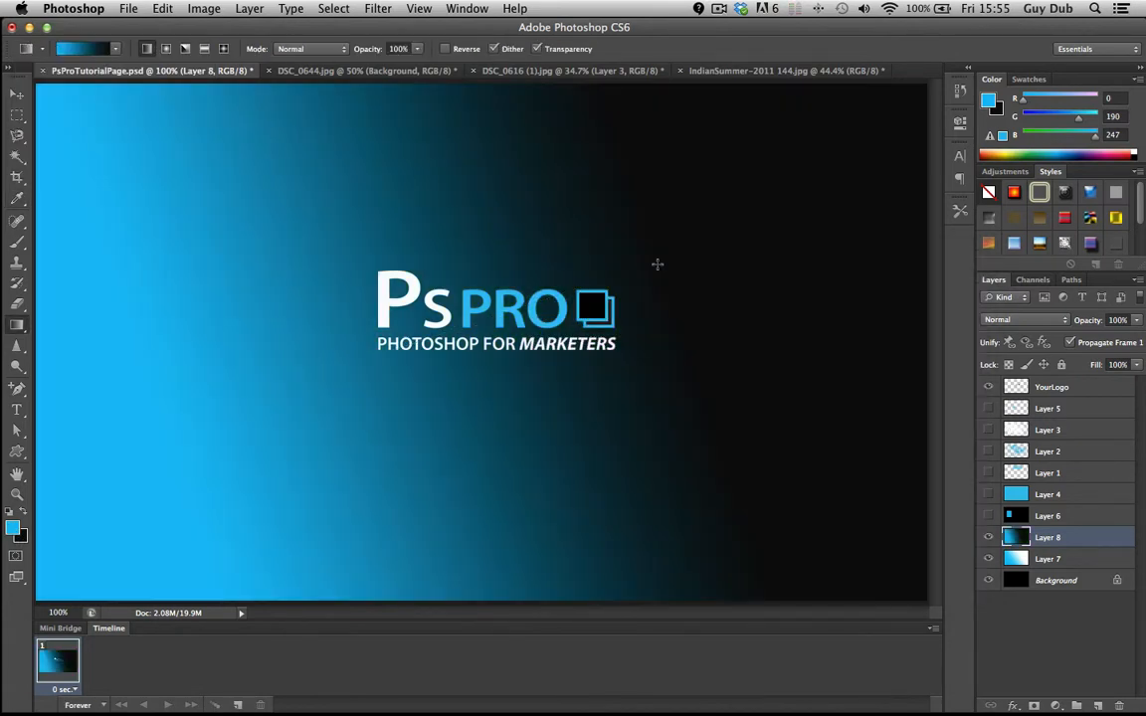
Redraw the blue-to-black linear gradient on Layer 8 vertically and diagonally, finishing with a short, slightly upward blend with blue at the left.
left_click_drag(463, 485, 463, 211)
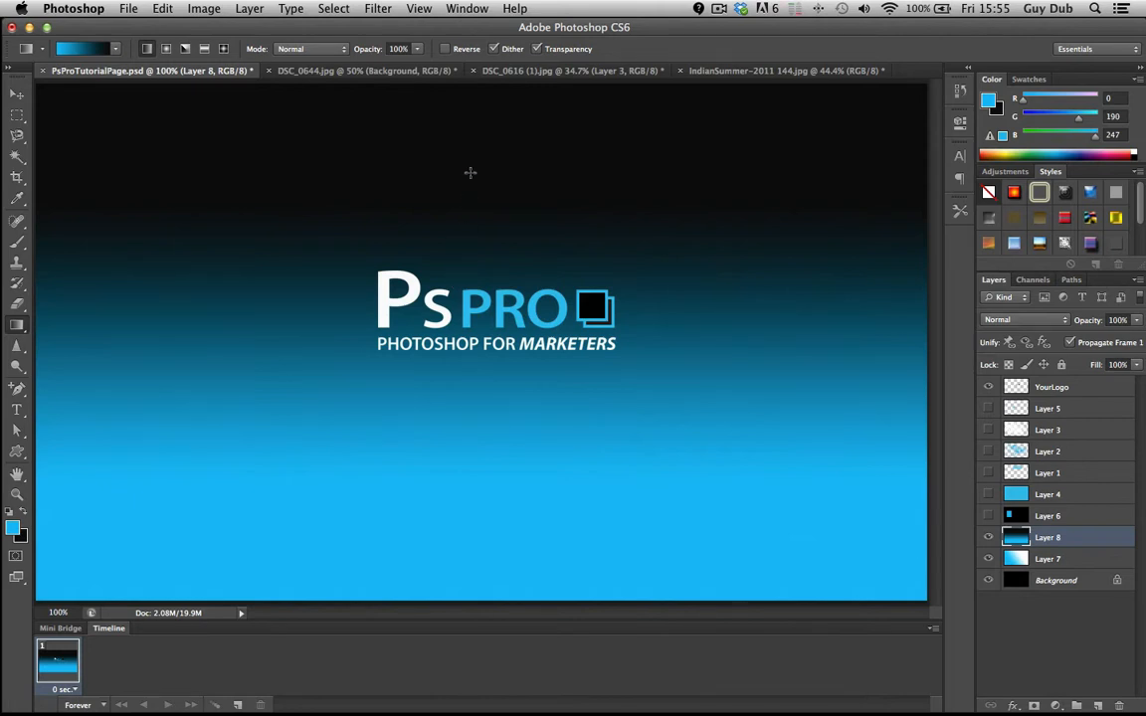
left_click_drag(471, 172, 460, 316)
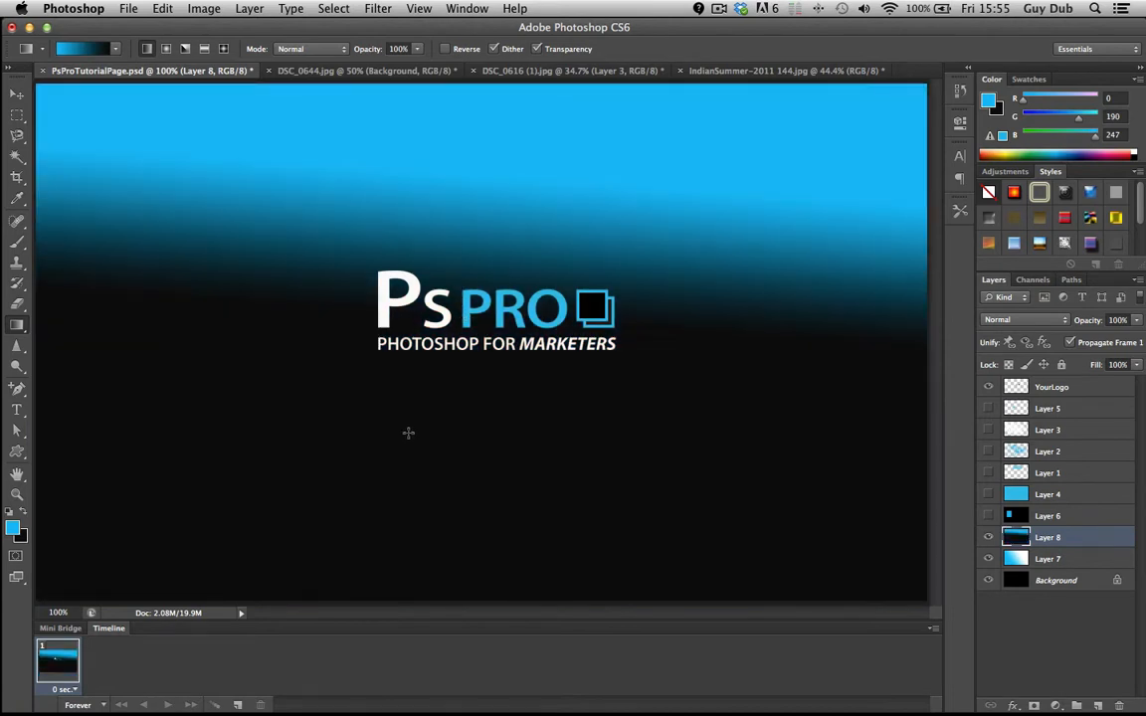
left_click_drag(408, 433, 462, 217)
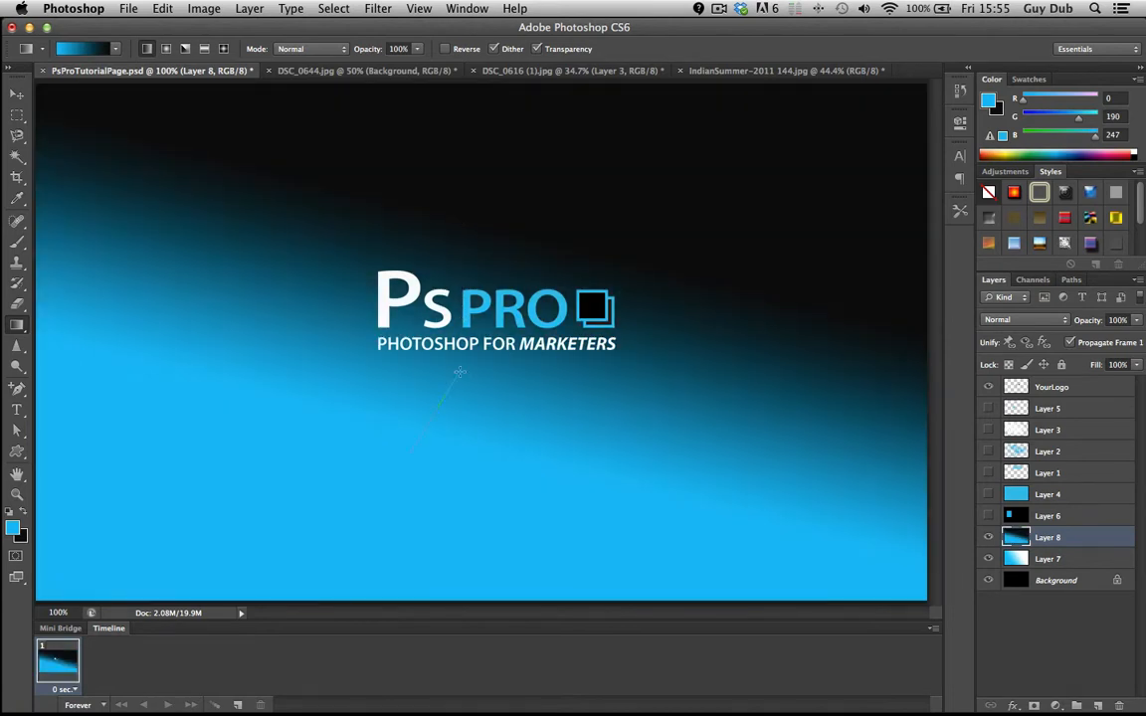
left_click_drag(460, 372, 463, 369)
left_click_drag(328, 354, 404, 321)
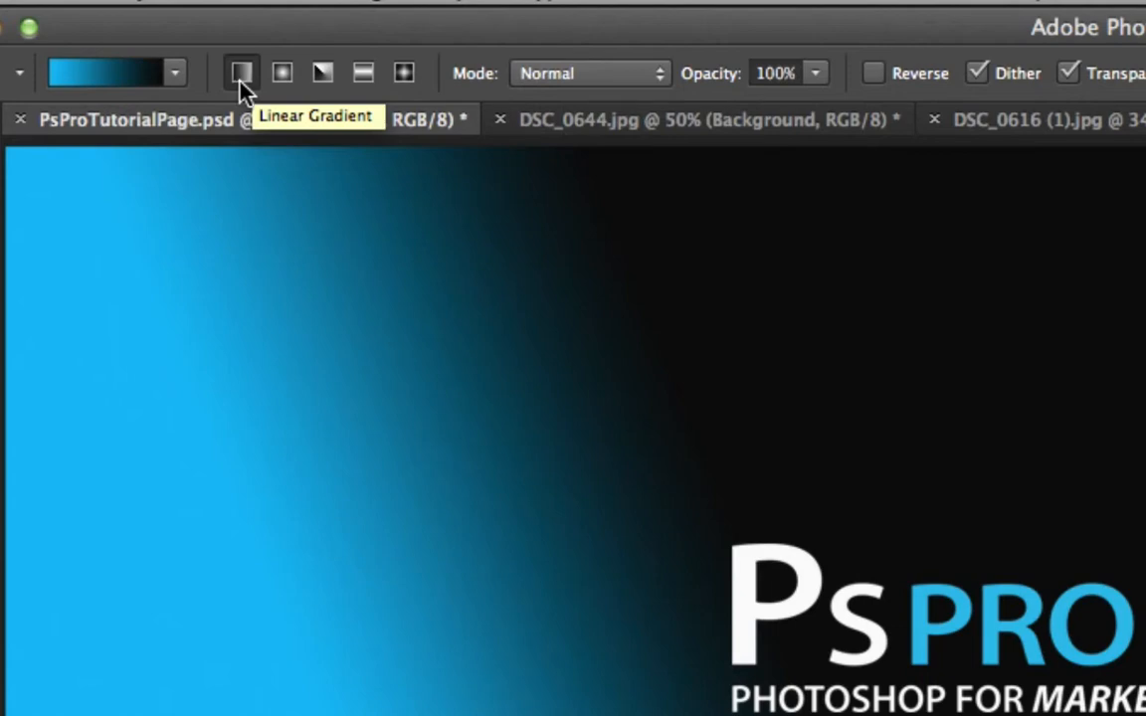
Switch to the Radial Gradient and draw blue glows from several centres on Layer 8, finishing with one centred at the canvas's lower left.
left_click(287, 78)
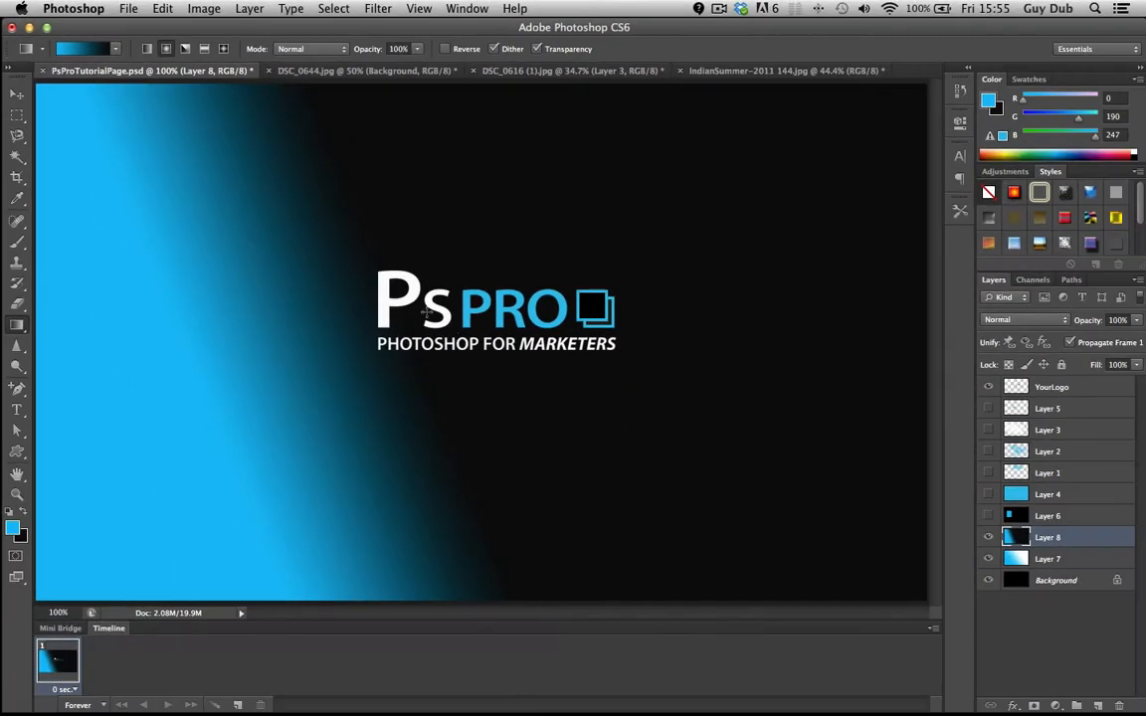
left_click_drag(466, 320, 660, 319)
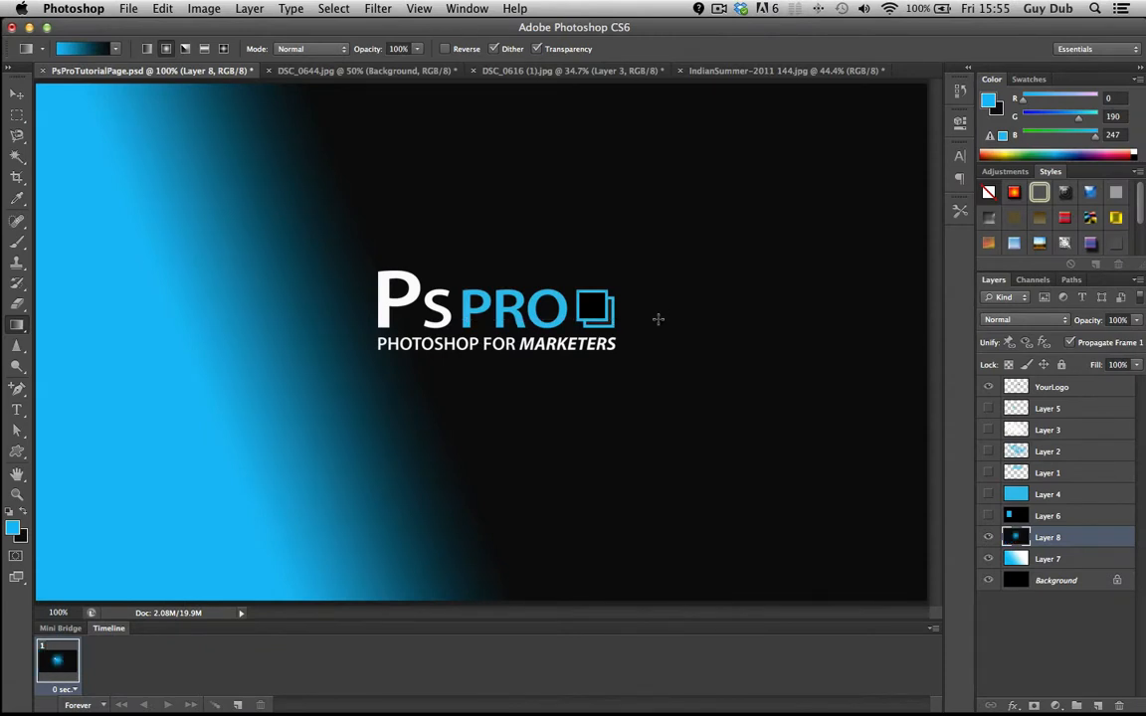
left_click_drag(196, 308, 736, 318)
left_click_drag(713, 215, 308, 455)
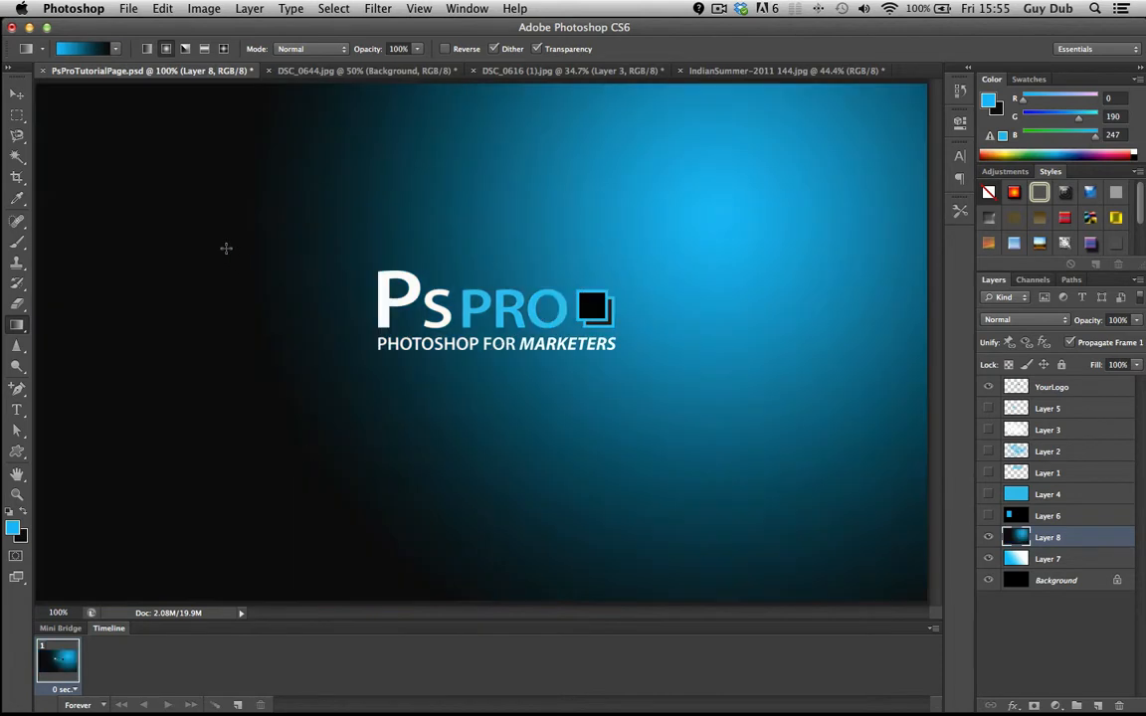
left_click_drag(152, 167, 592, 475)
left_click_drag(243, 512, 701, 412)
Switch to the Angle Gradient and draw it on Layer 8 in several directions, finishing with a nearly vertical edge running down from above the logo.
left_click(186, 48)
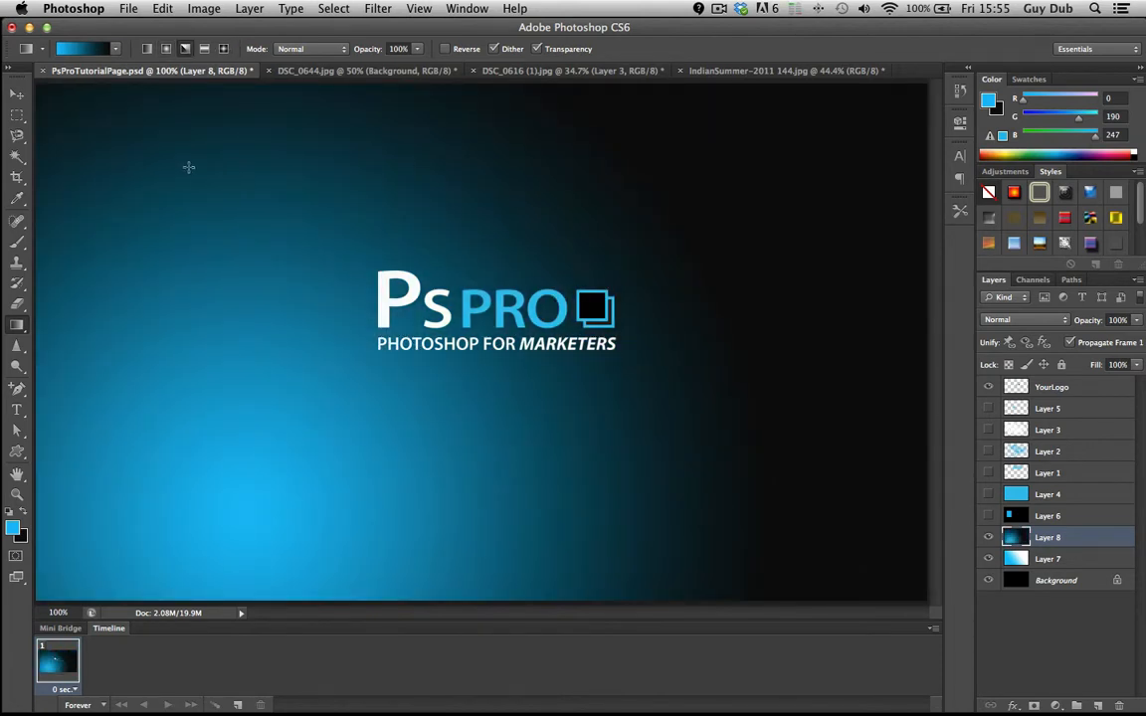
mouse_move(169, 161)
left_mouse_down()
mouse_move(358, 277)
mouse_move(534, 353)
left_mouse_up()
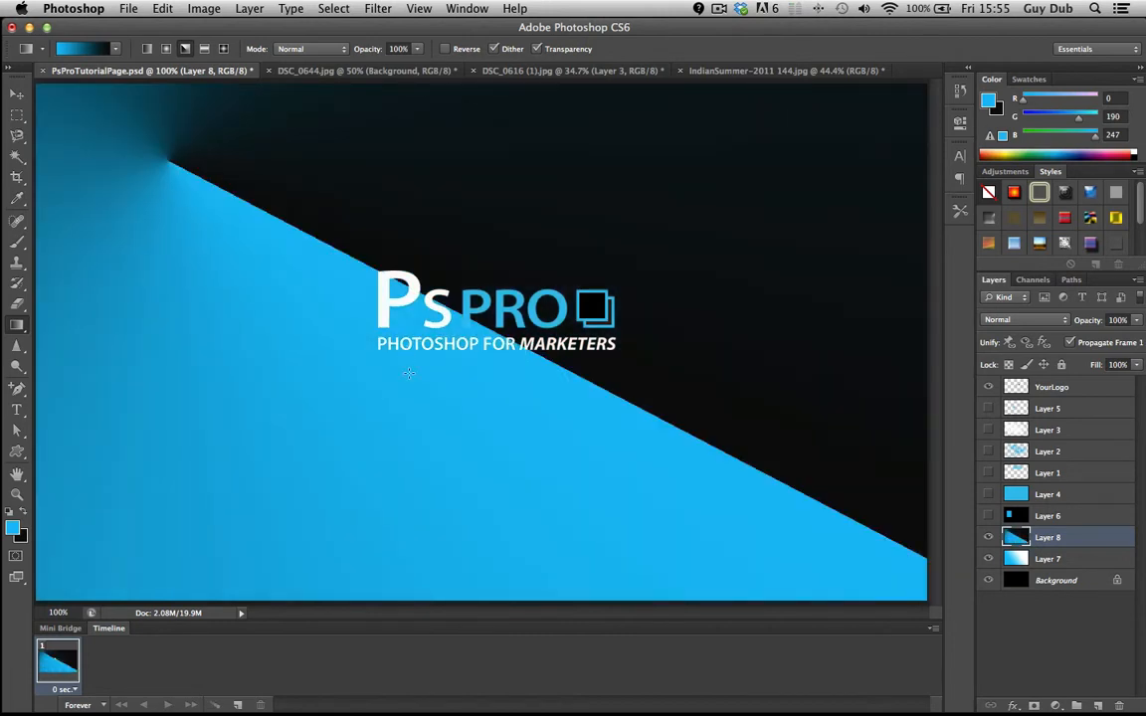
left_click_drag(408, 373, 599, 241)
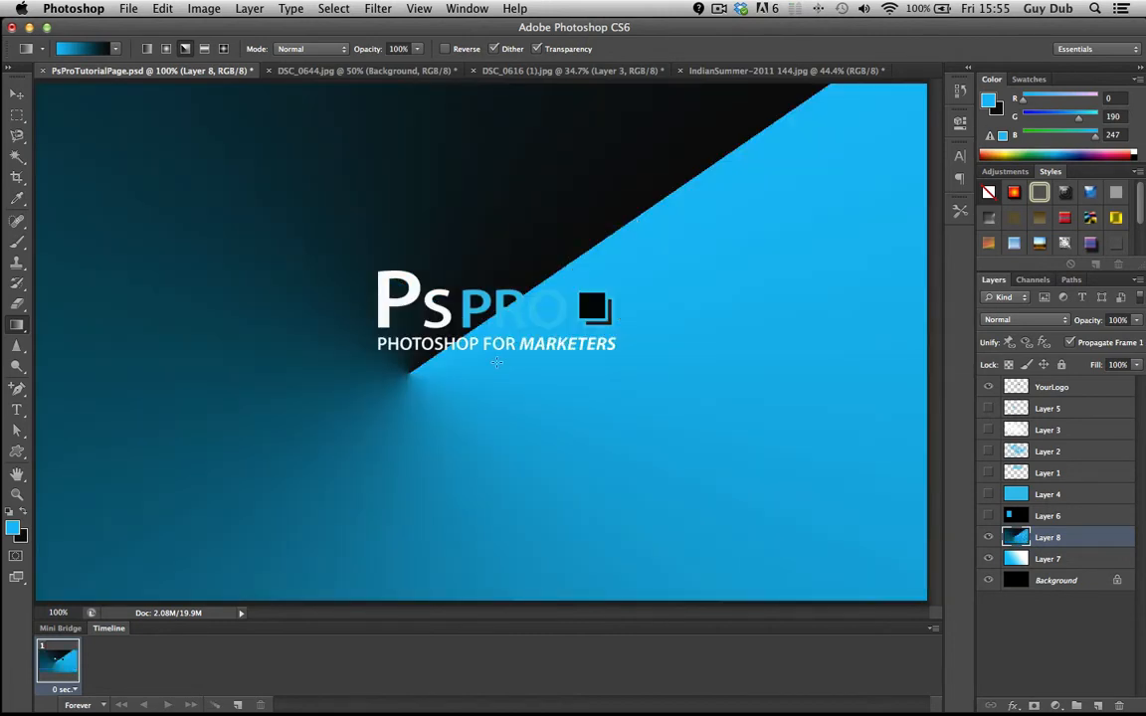
mouse_move(426, 316)
left_mouse_down()
mouse_move(344, 246)
mouse_move(178, 162)
left_mouse_up()
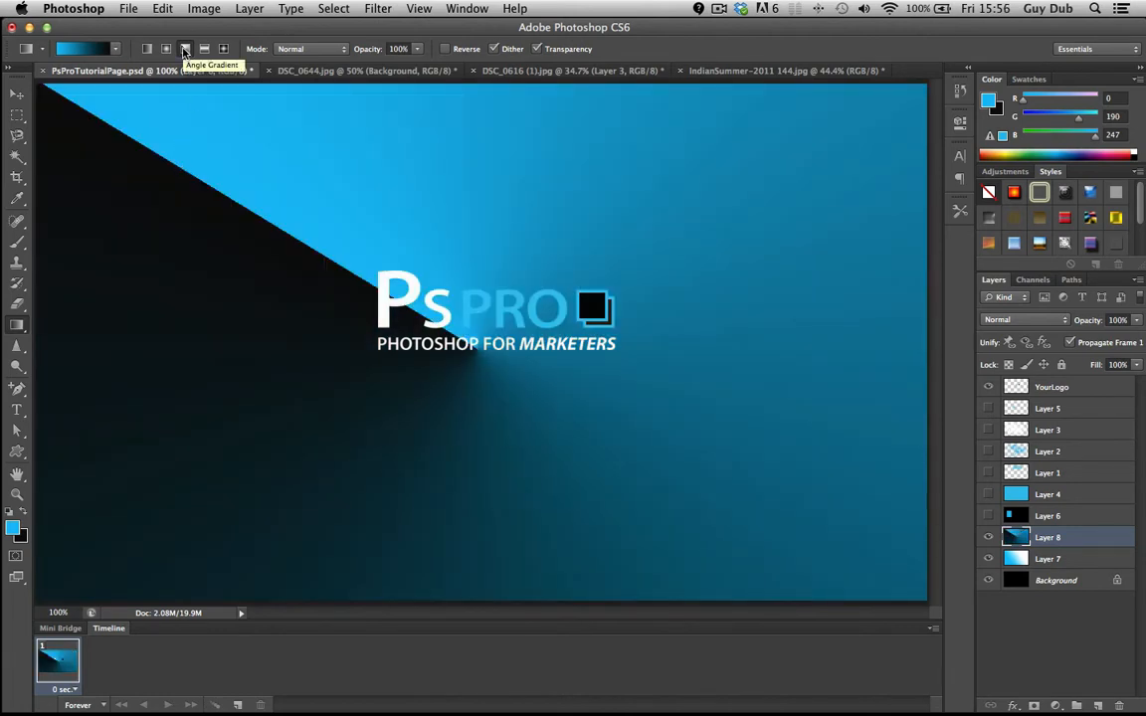
left_click_drag(479, 200, 463, 375)
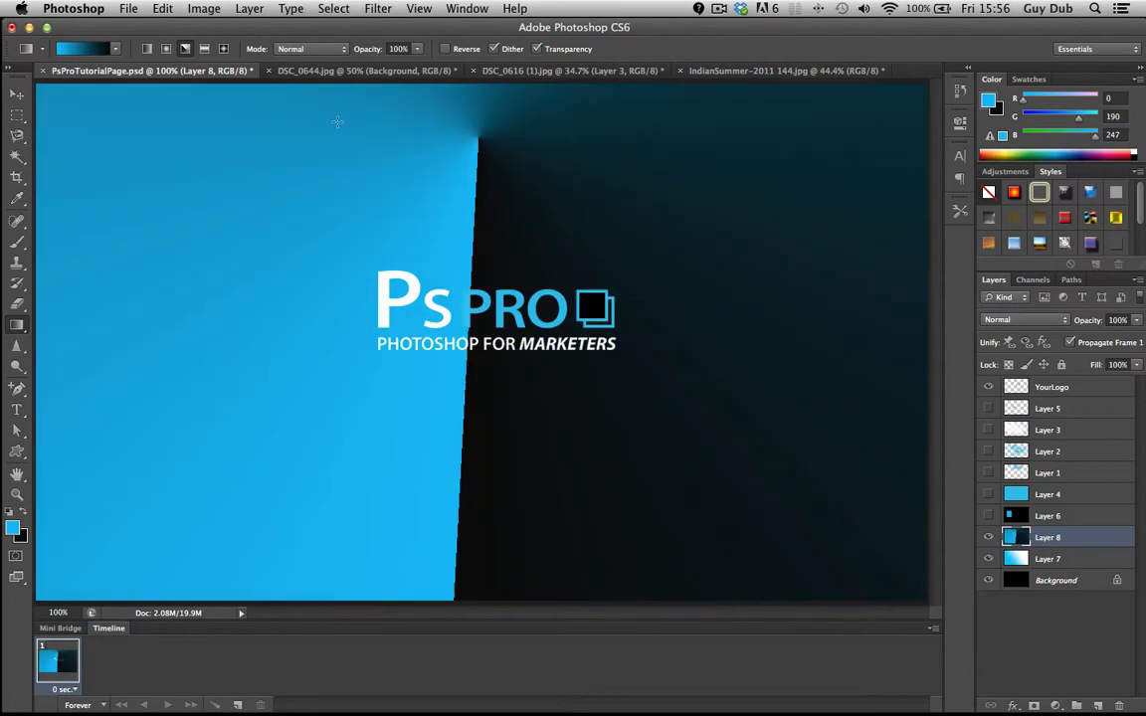
Switch to the Reflected Gradient and draw it horizontally and vertically on Layer 8, finishing with a horizontal blue band below the logo.
left_click(204, 49)
left_click_drag(216, 321, 665, 329)
left_click_drag(516, 207, 496, 291)
left_click_drag(468, 233, 468, 387)
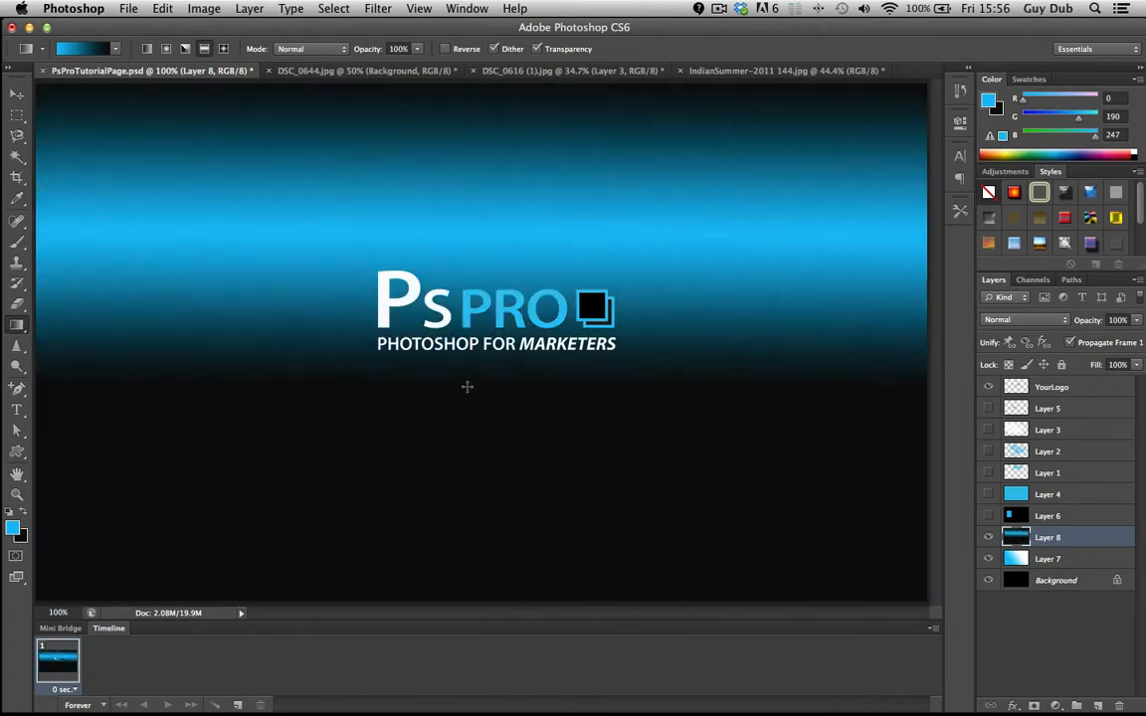
mouse_move(468, 448)
left_mouse_down()
mouse_move(468, 255)
mouse_move(468, 278)
left_mouse_up()
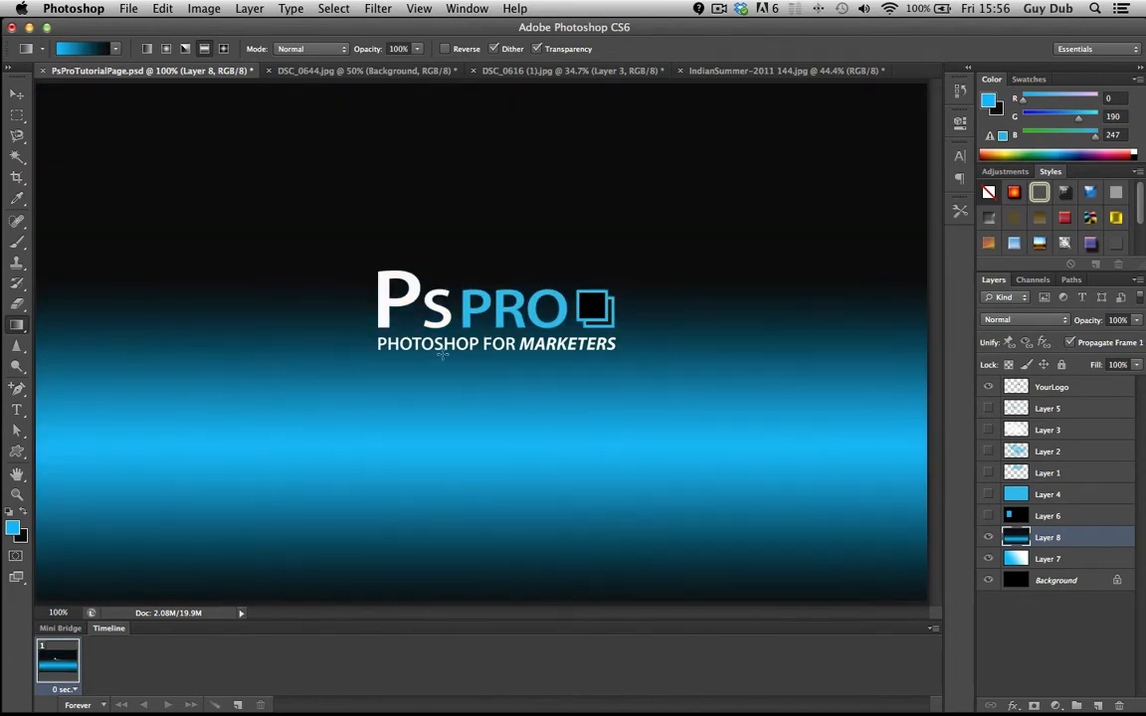
Switch to the Diamond Gradient and draw blue diamonds around the logo on Layer 8, finishing with one centred above the logo's right part.
left_click(223, 49)
left_click_drag(403, 234, 605, 406)
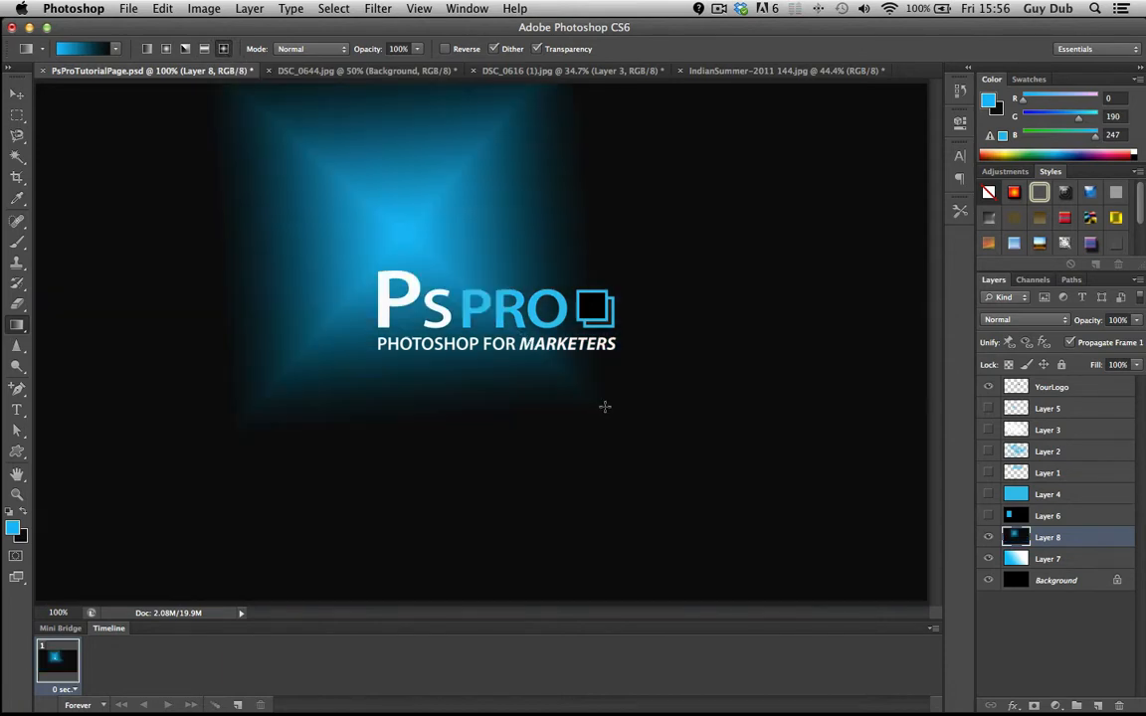
left_click_drag(331, 248, 626, 405)
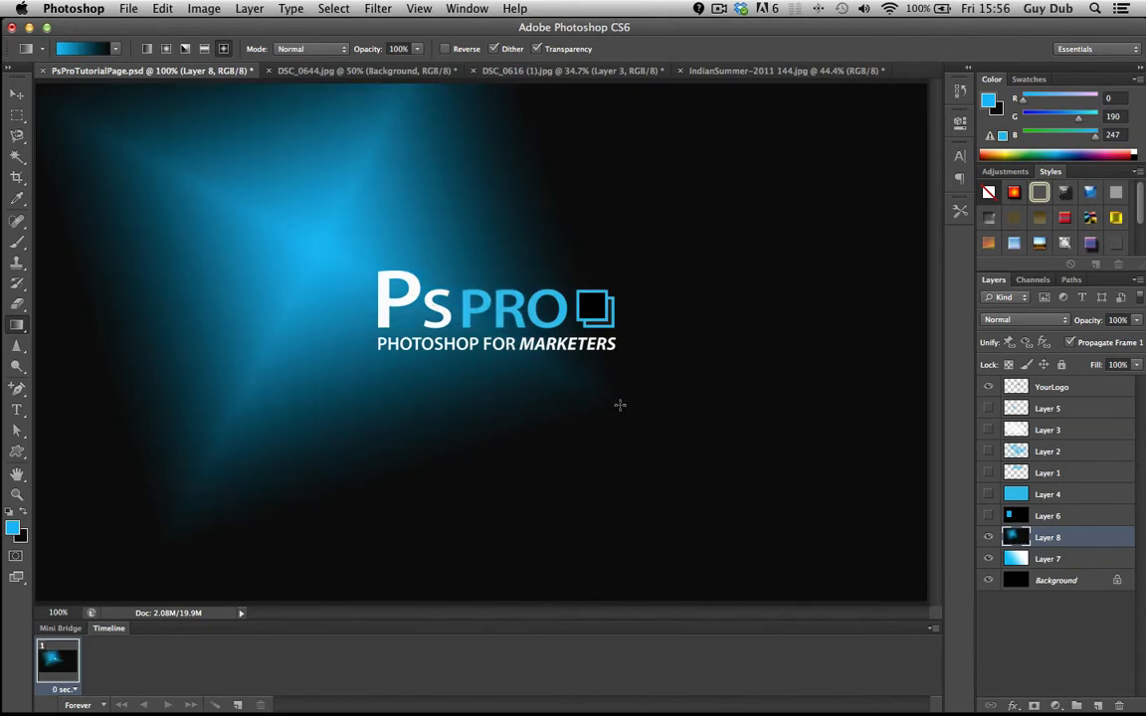
left_click_drag(303, 412, 614, 248)
left_click_drag(708, 416, 492, 257)
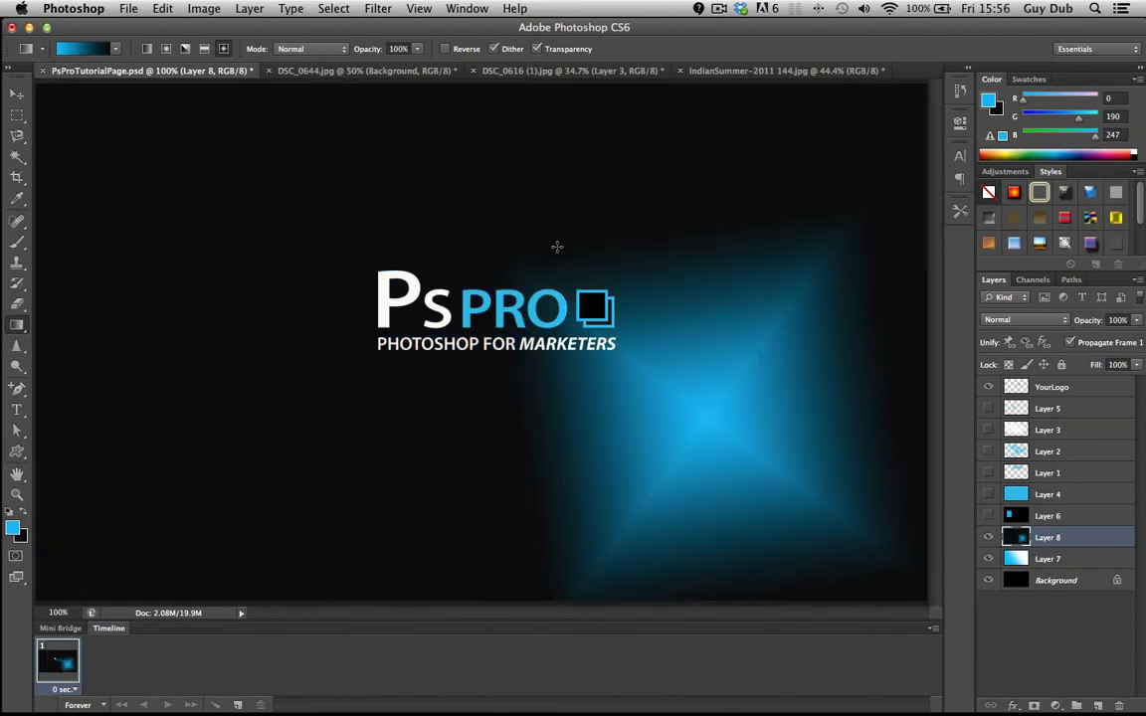
left_click_drag(615, 215, 424, 273)
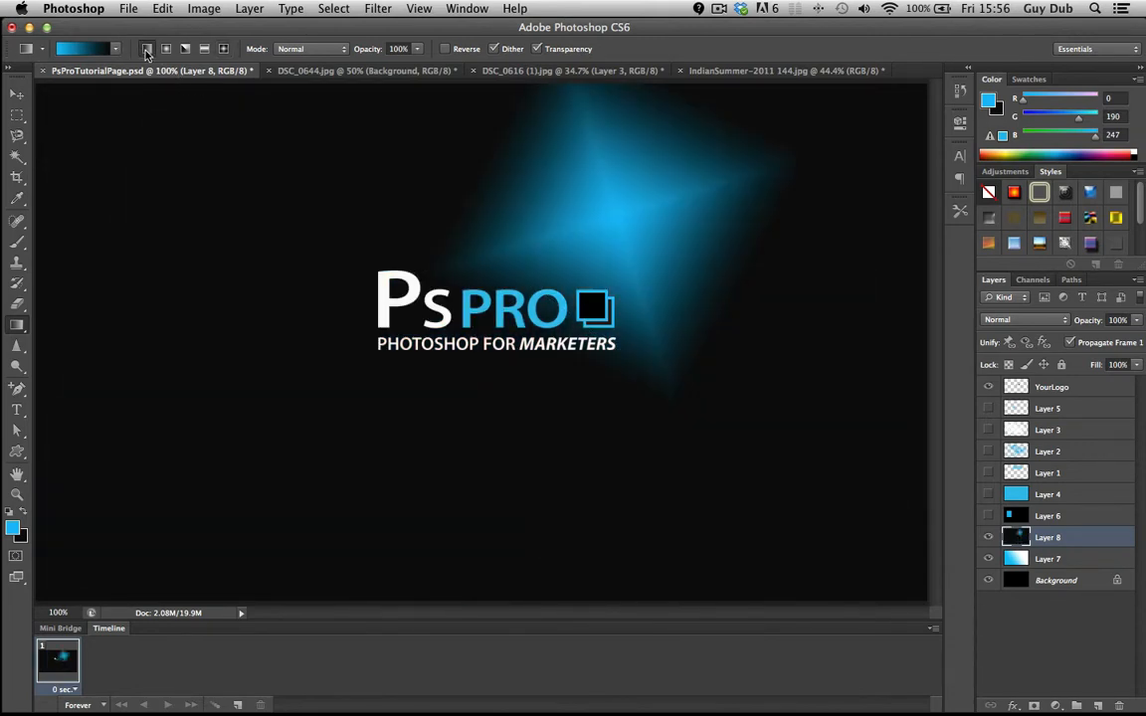
Return to the Linear Gradient and draw a horizontal blue-to-black blend across Layer 8, blue at the left.
left_click(146, 50)
left_click_drag(194, 314, 734, 314)
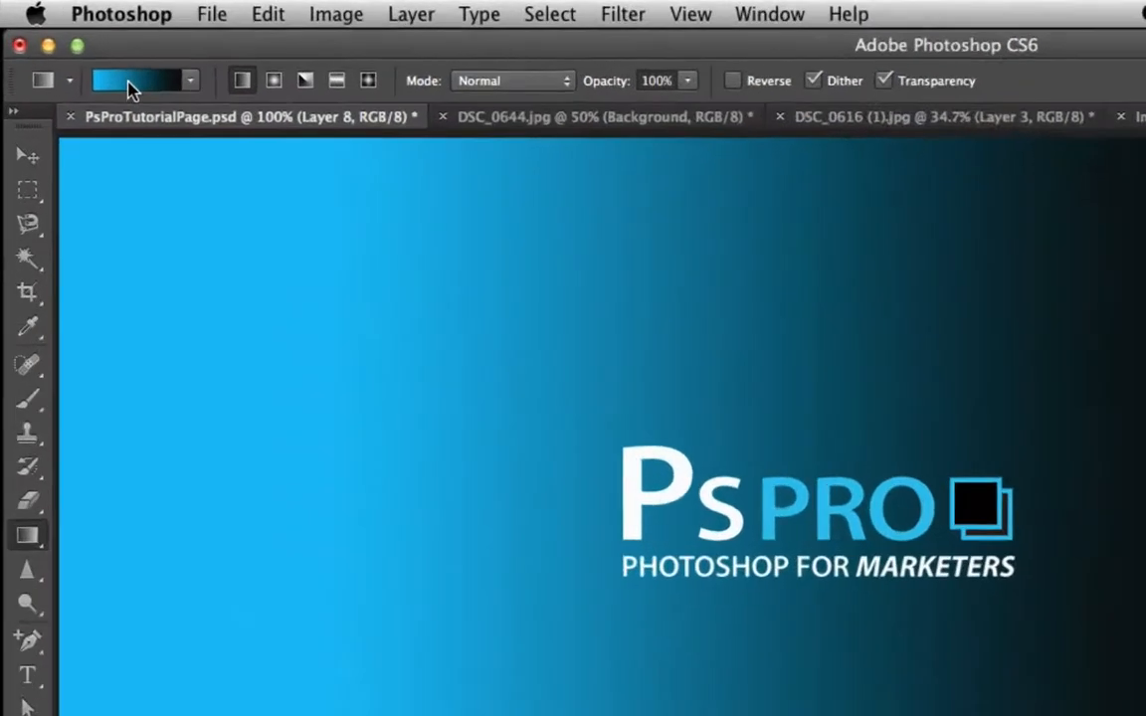
Add a dark teal #14566a colour stop at 47% to the gradient and draw the custom blend across Layer 8, blue at the left.
key("i")
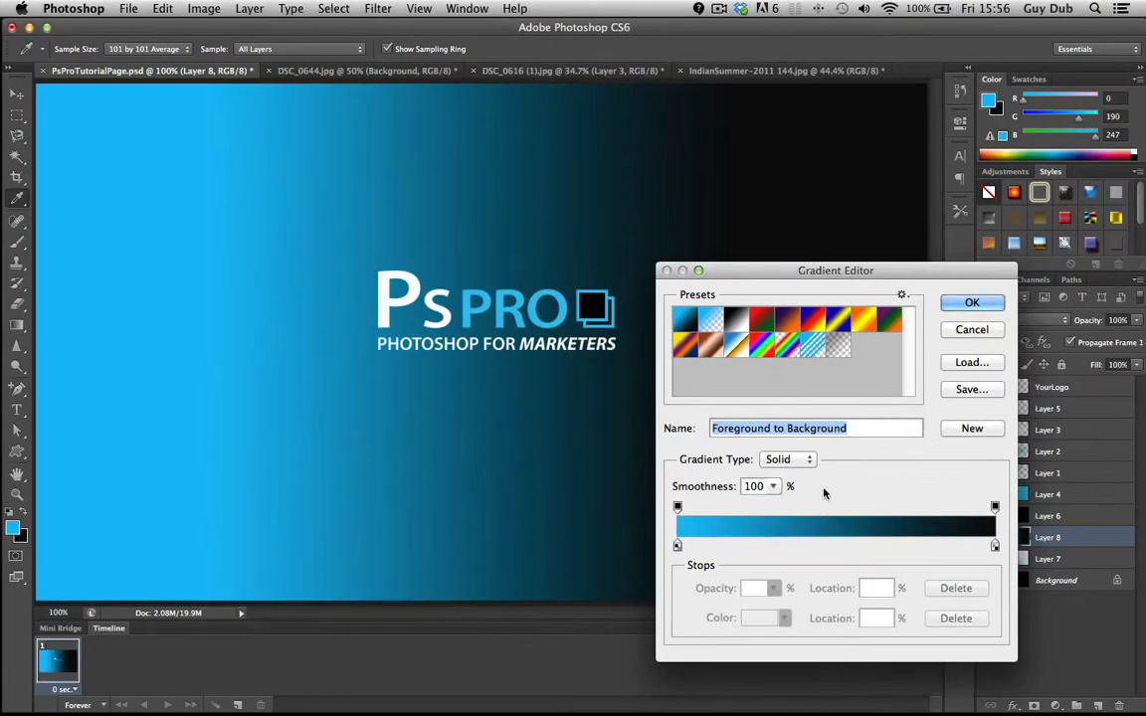
left_click_drag(824, 267, 877, 221)
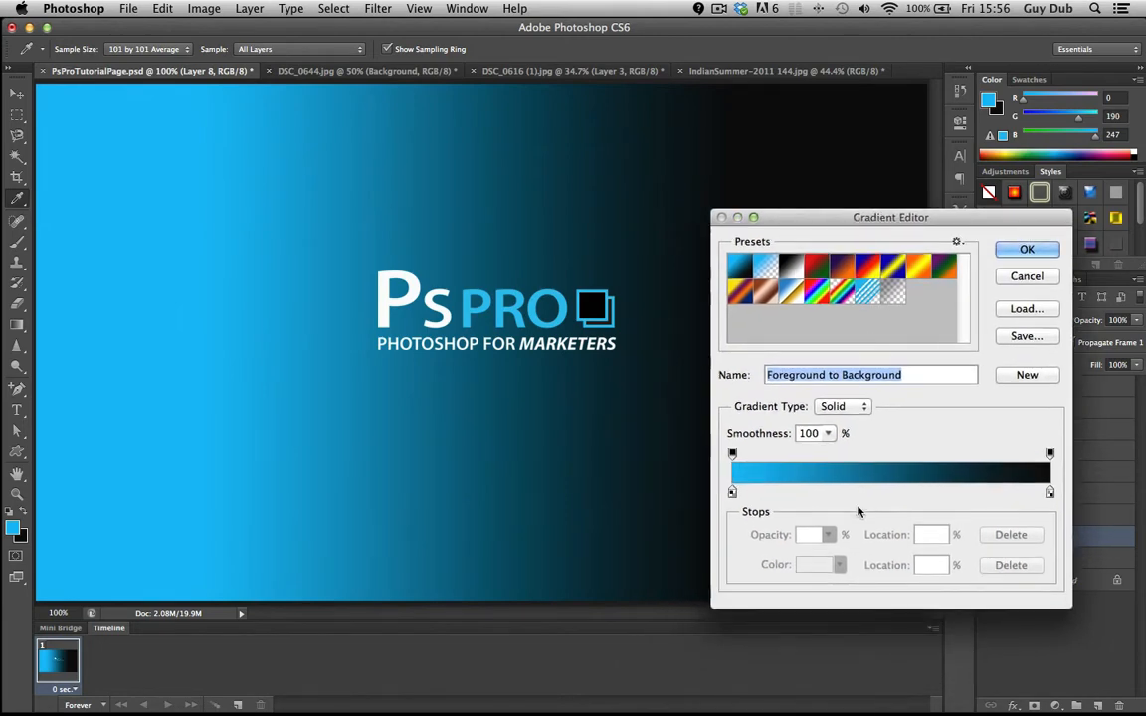
left_click(880, 493)
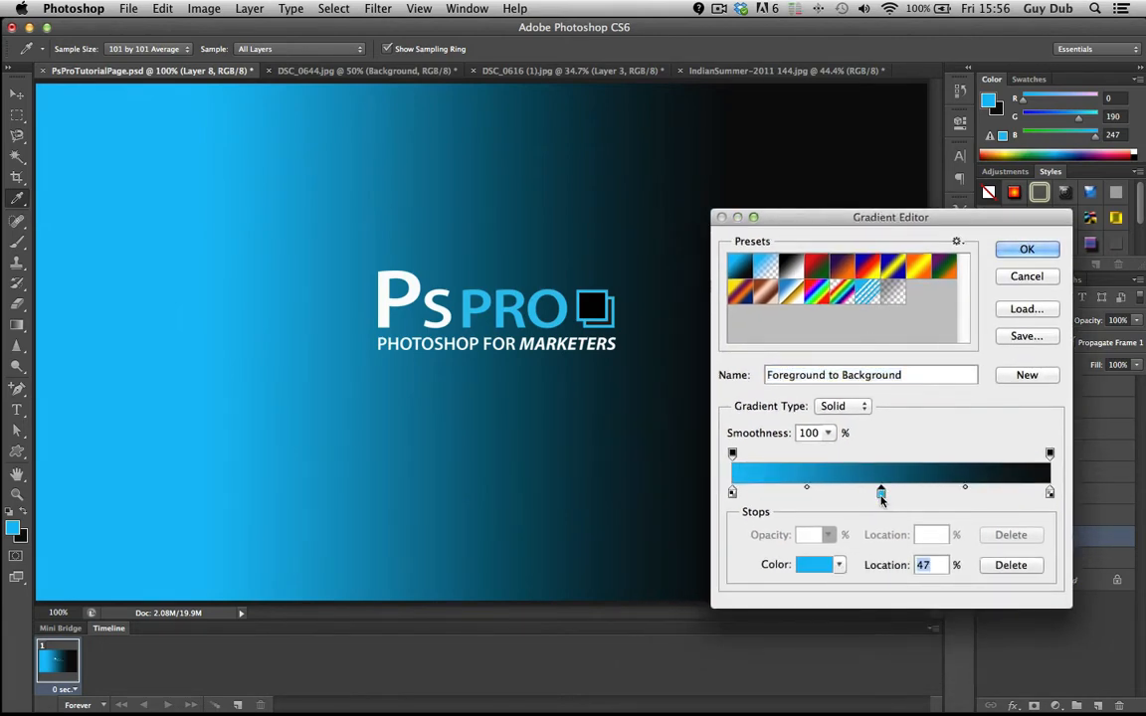
left_click(806, 565)
left_click(703, 404)
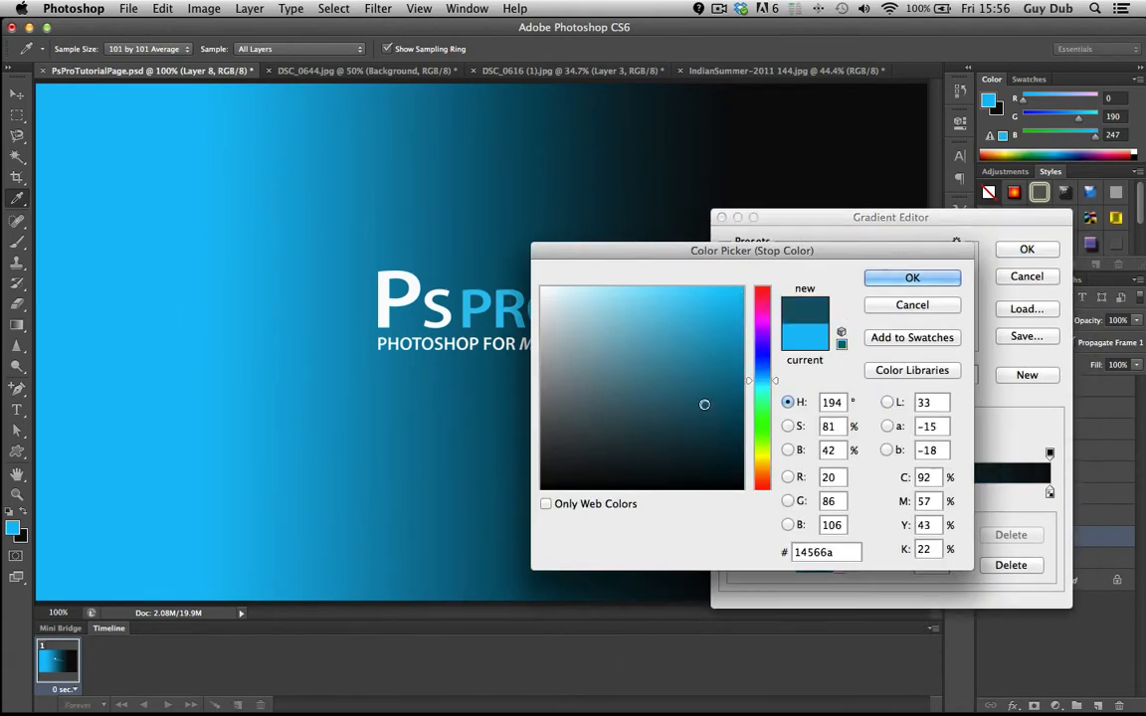
left_click(912, 279)
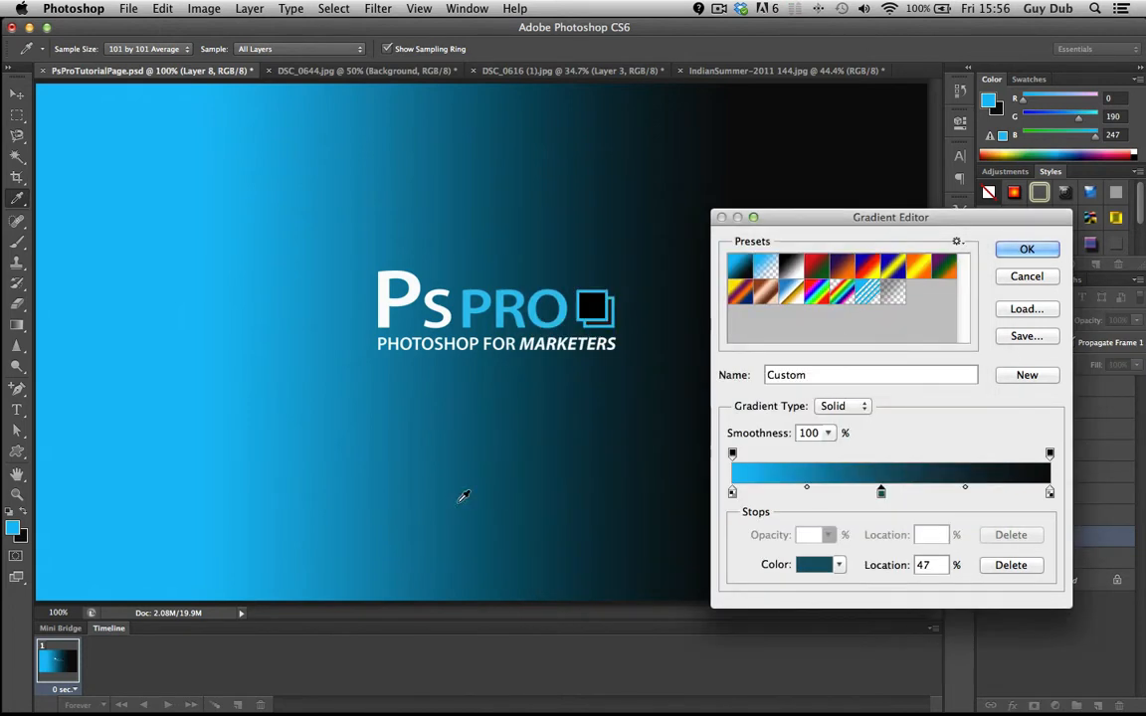
left_click(1032, 251)
left_click_drag(671, 468, 368, 321)
left_click_drag(278, 271, 618, 311)
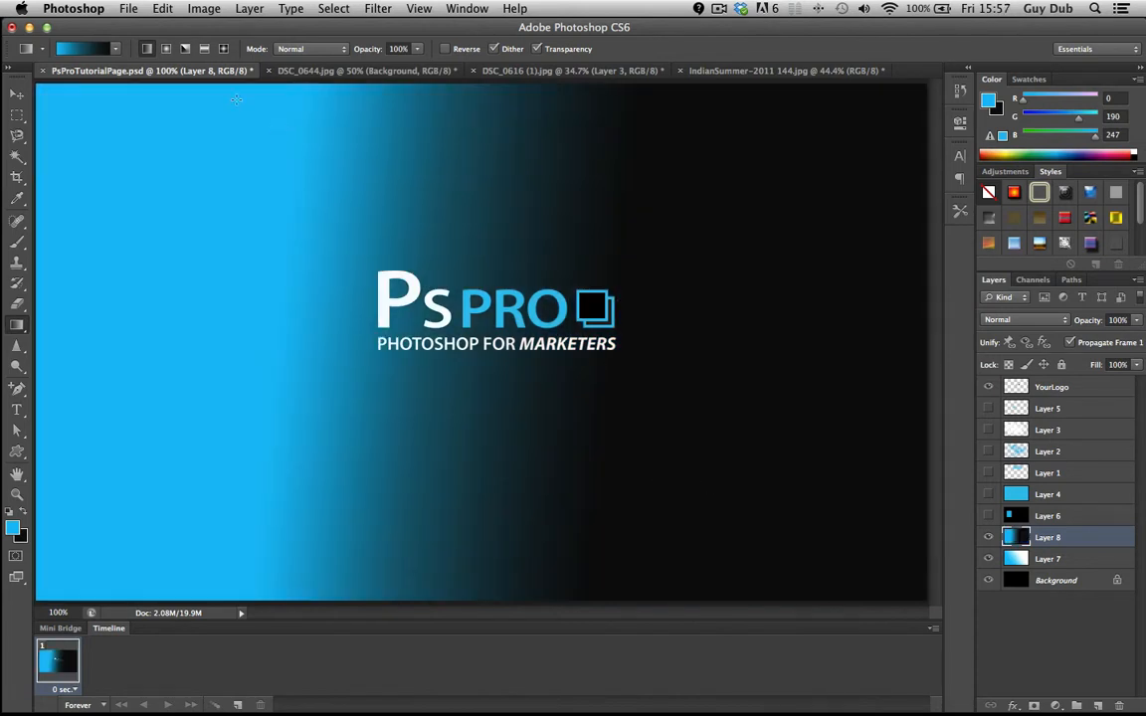
Add a blue stop near the middle of the custom gradient, move the teal stop to 20% and recolour it with a teal sampled from the canvas.
left_click(67, 49)
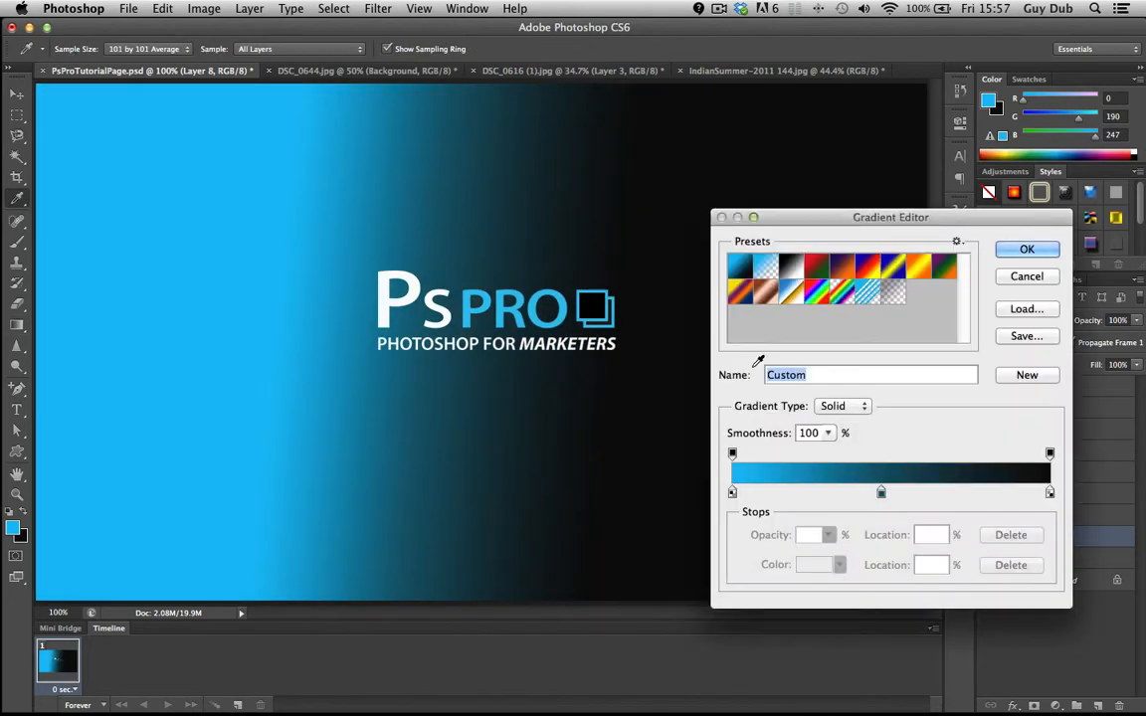
left_click(939, 493)
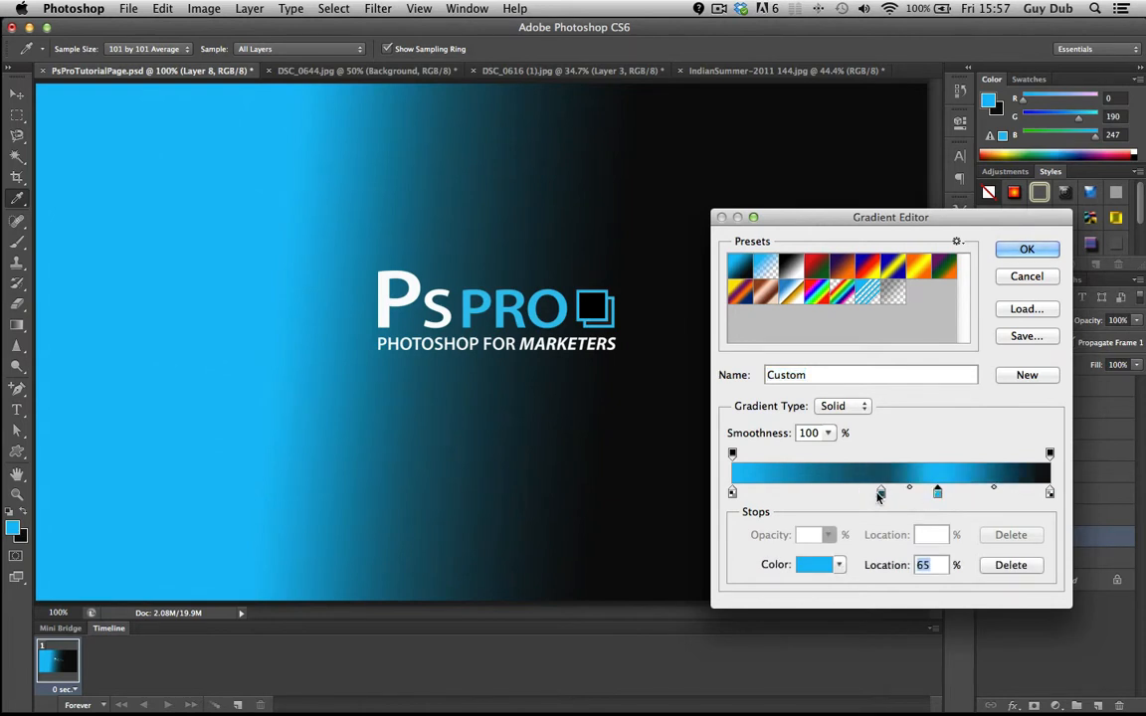
left_click_drag(880, 493, 836, 495)
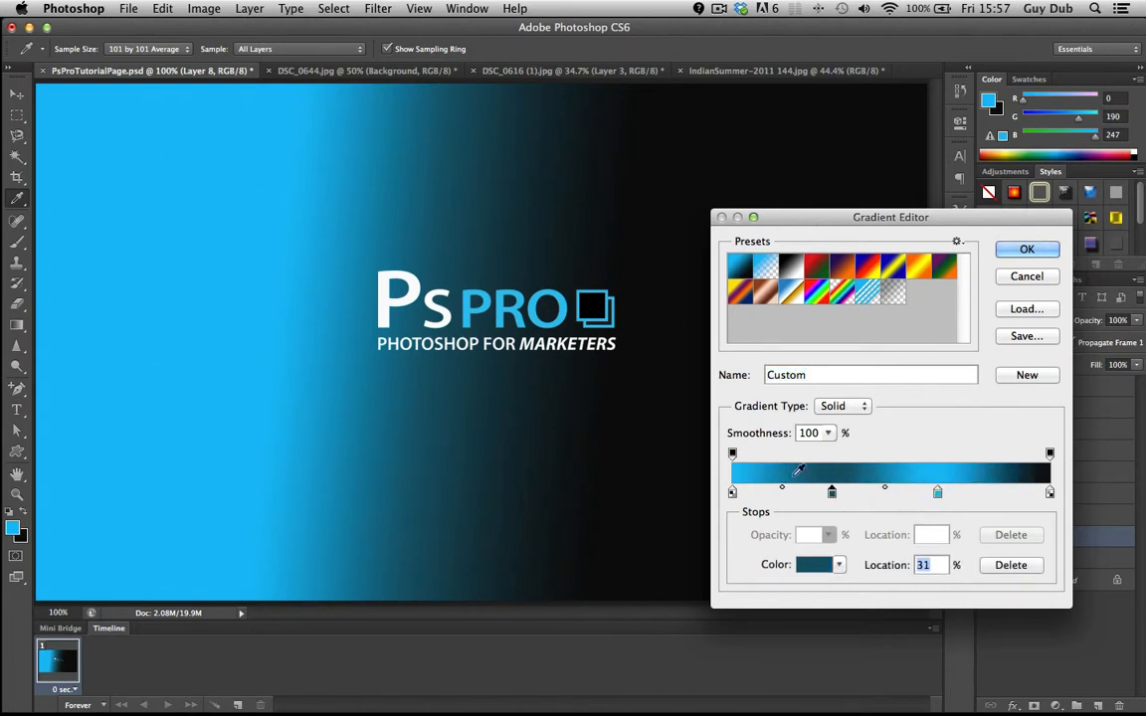
left_click_drag(938, 494, 796, 498)
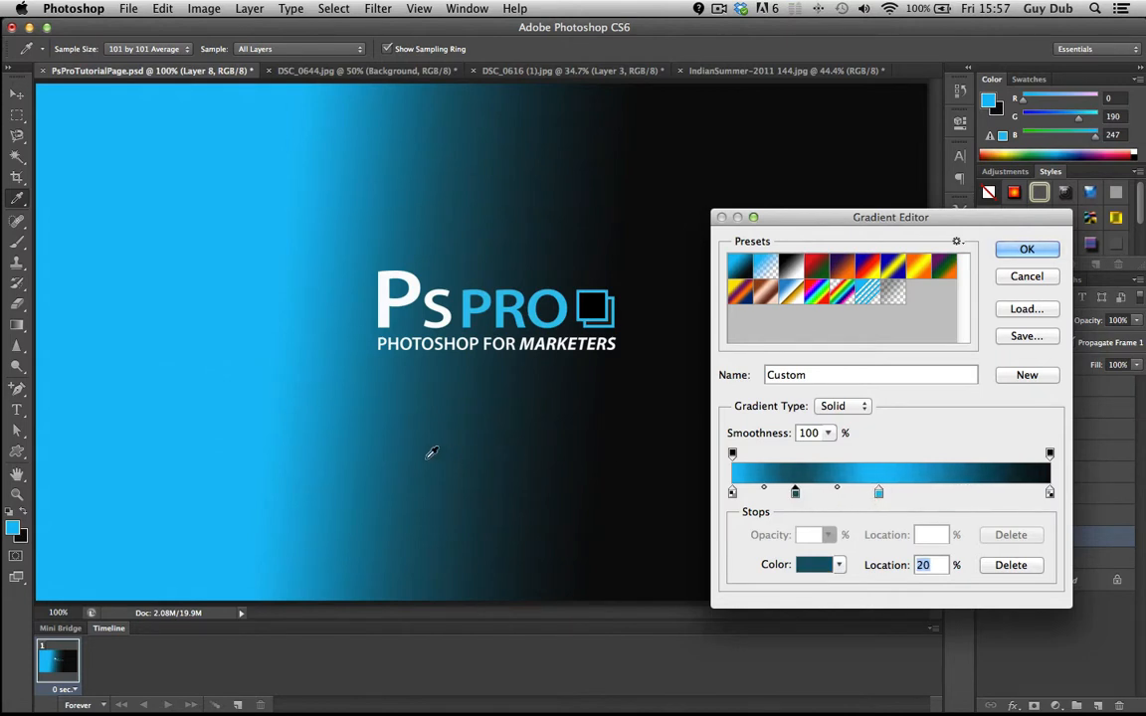
left_click(379, 463)
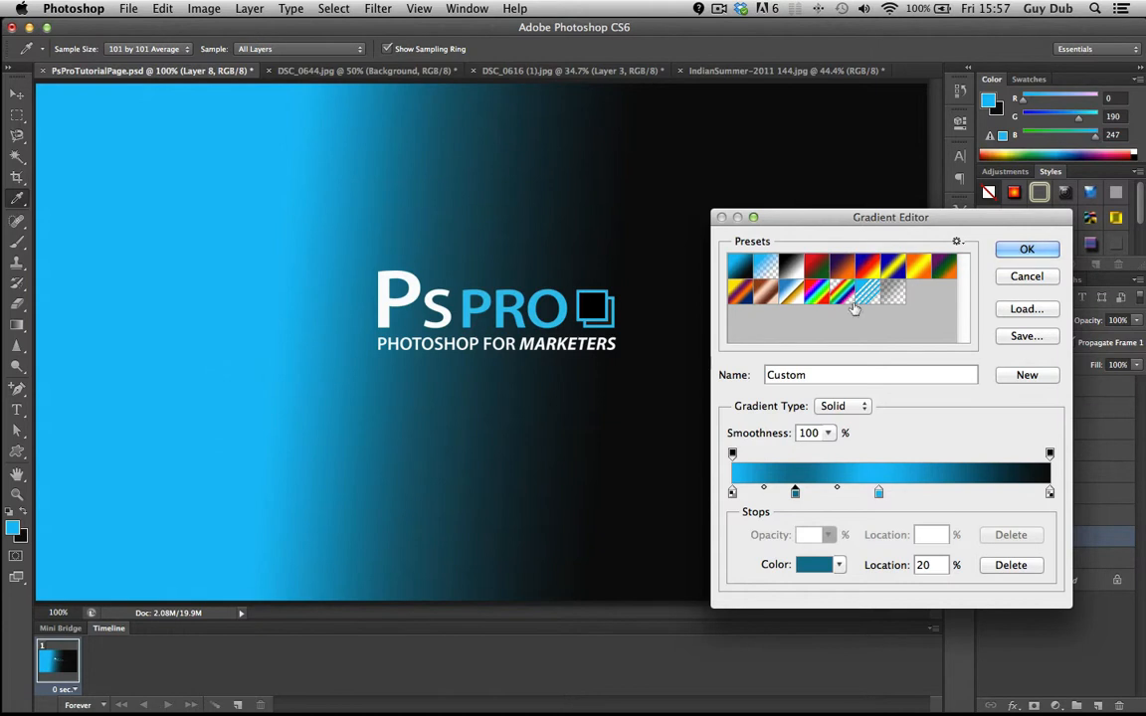
left_click(1027, 249)
Draw the banded custom gradient across Layer 8 diagonally, horizontally and vertically, finishing with a nearly vertical blend, blue above black.
left_click_drag(321, 480, 622, 291)
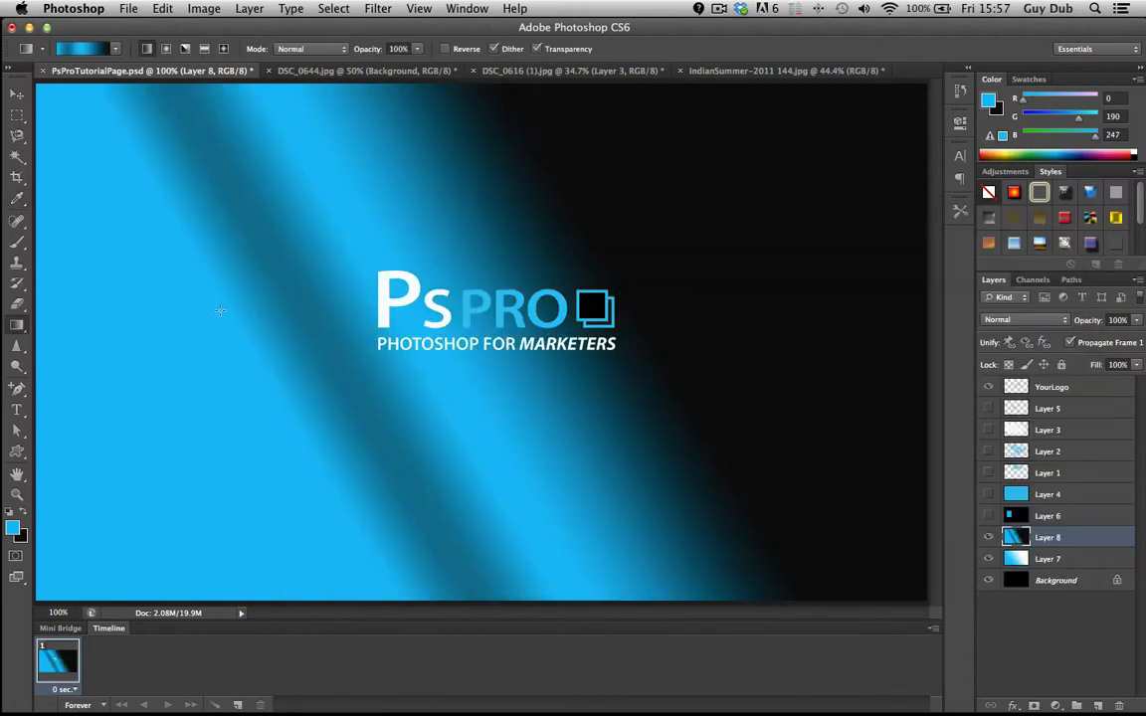
left_click_drag(550, 308, 686, 298)
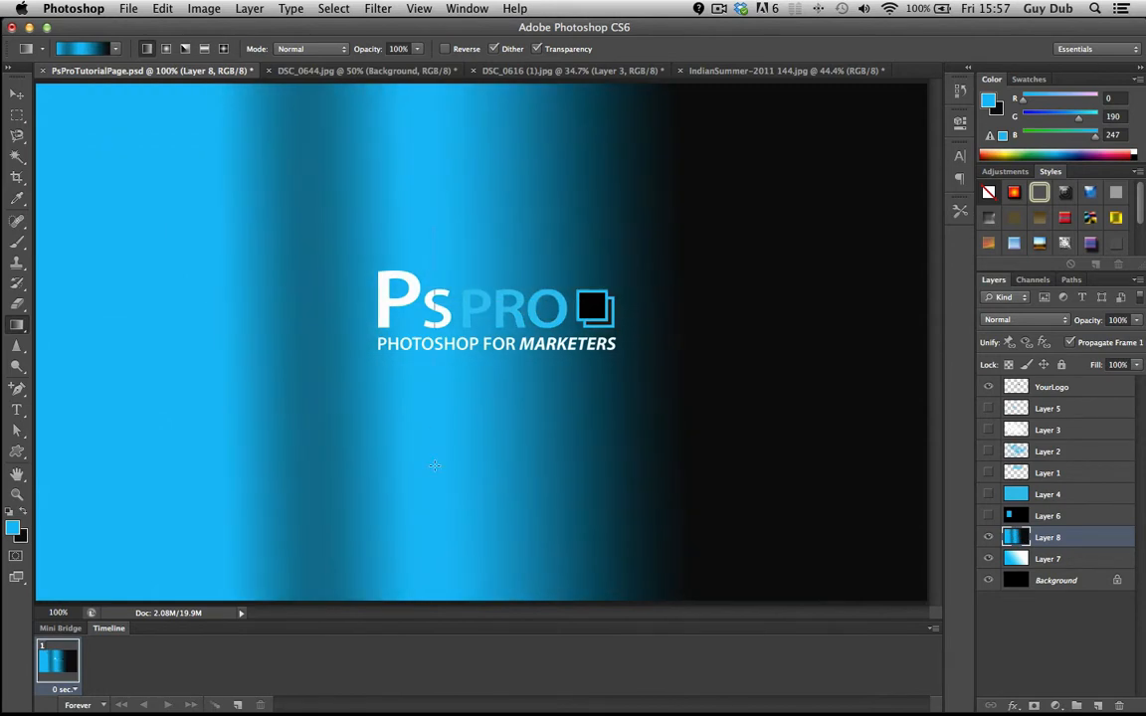
left_click_drag(435, 466, 435, 487)
left_click_drag(453, 557, 453, 192)
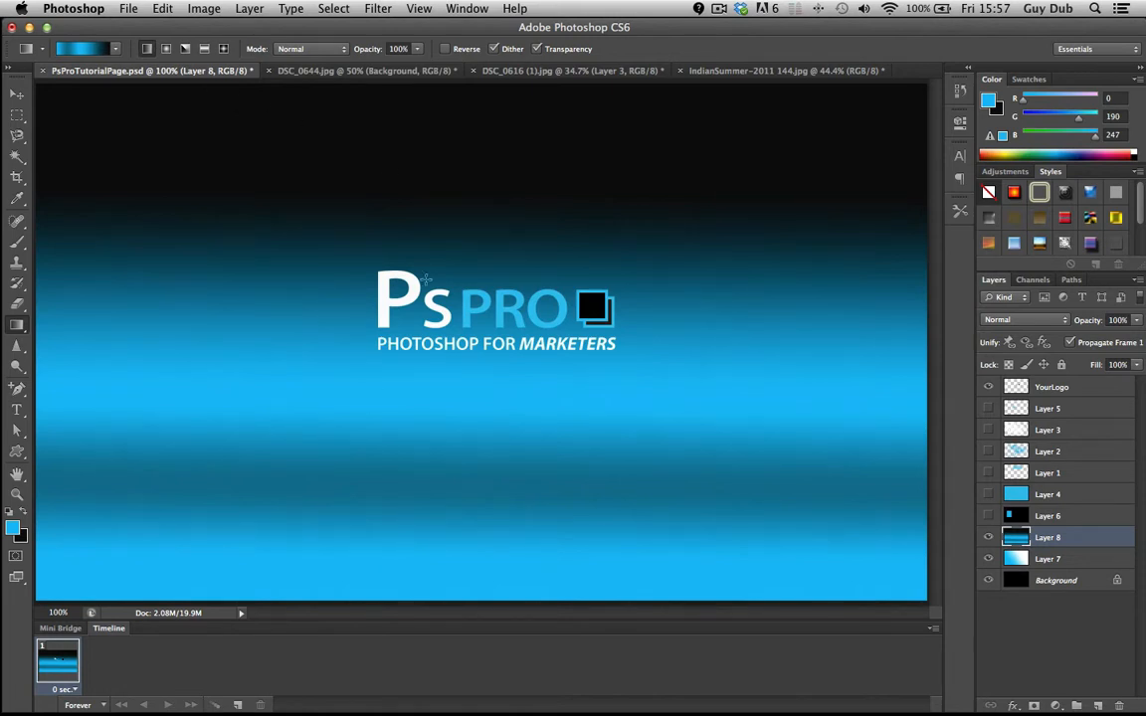
left_click_drag(425, 177, 412, 408)
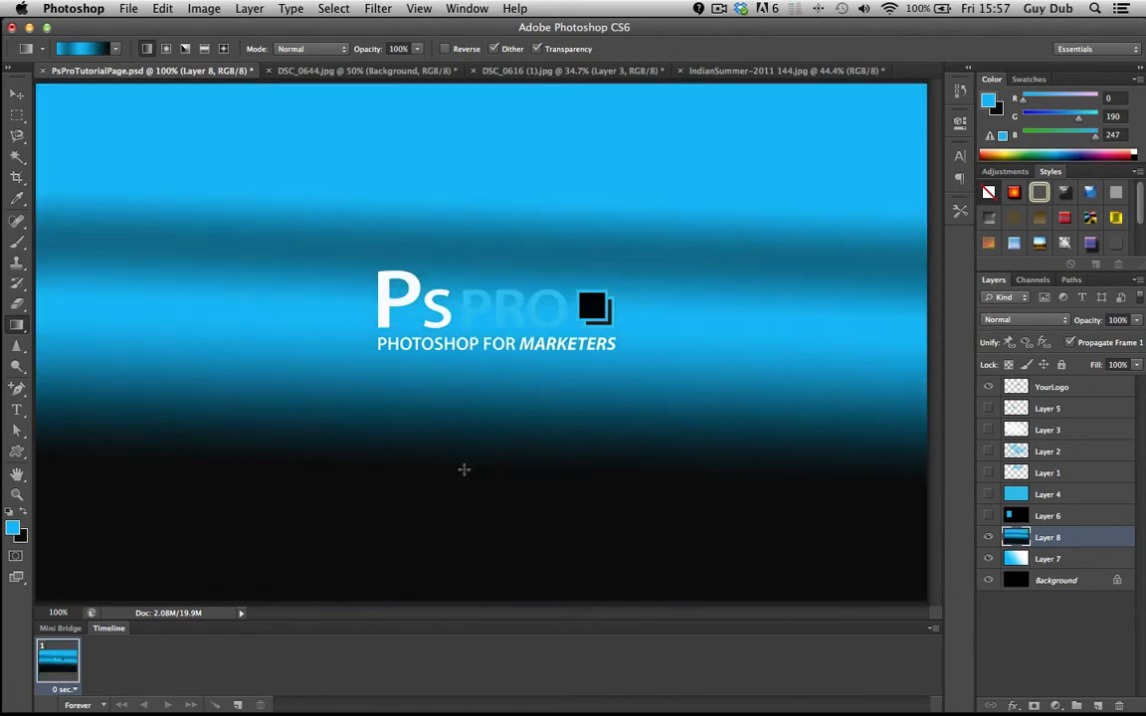